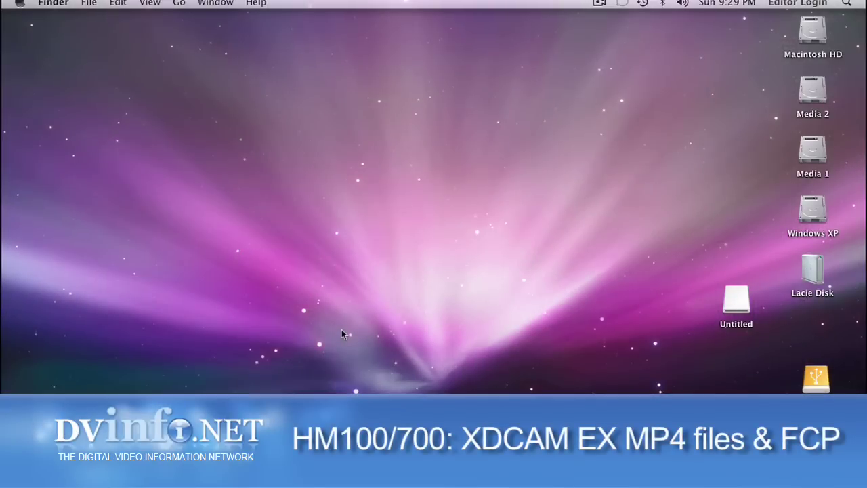
Open the Untitled card and drill down through BPAV and CLPR into the 070_0003_01 folder
{"action": "double_click", "coordinate": [734, 306]}
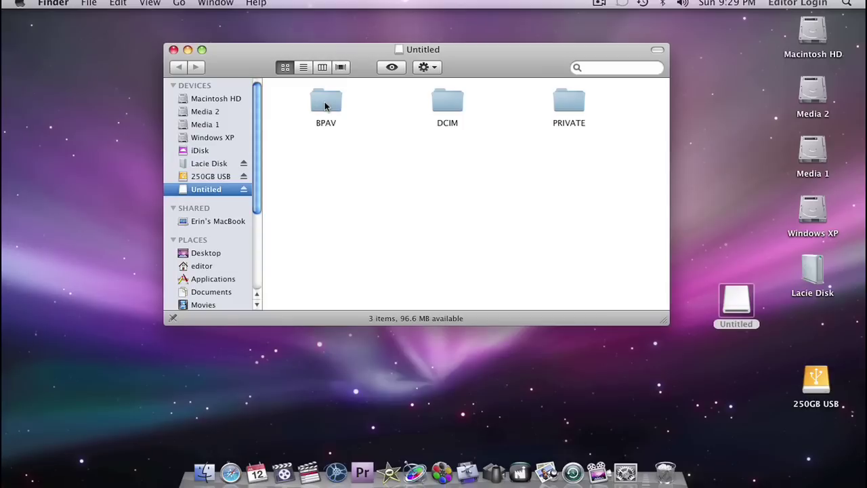
{"action": "double_click", "coordinate": [325, 105]}
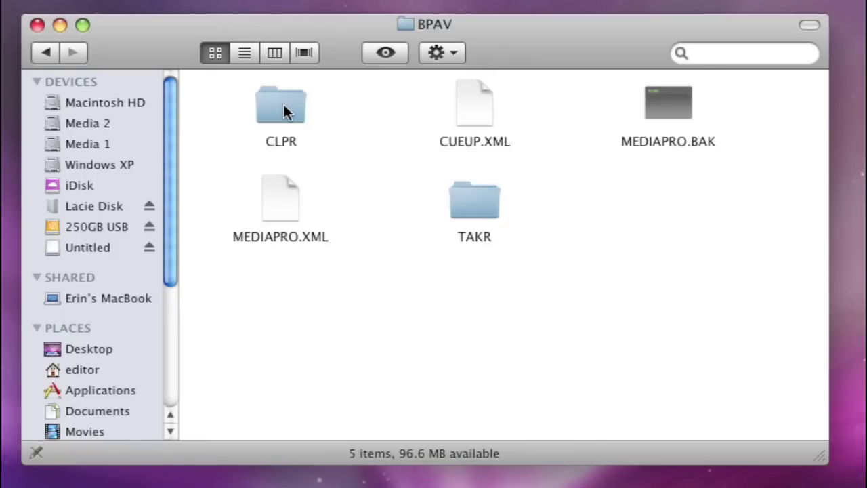
{"action": "double_click", "coordinate": [284, 107]}
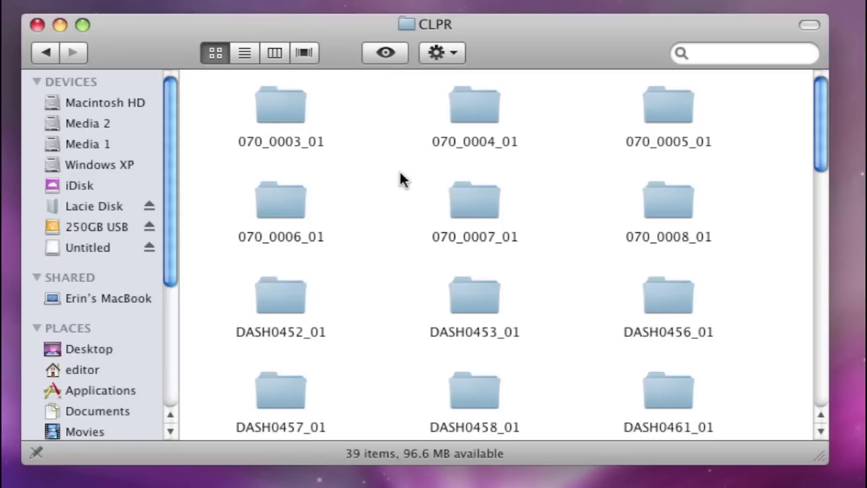
{"action": "double_click", "coordinate": [300, 117]}
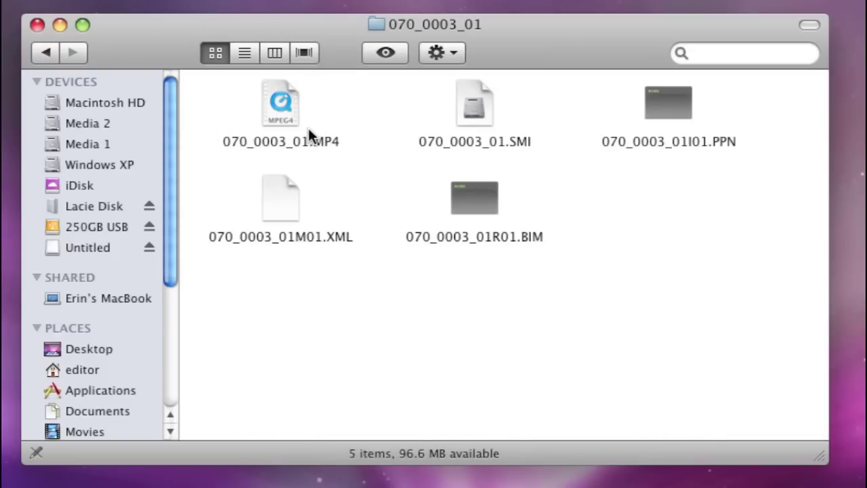
Try playing 070_0003_01.MP4, dismiss the QuickTime error, and go back to CLPR
{"action": "double_click", "coordinate": [281, 101]}
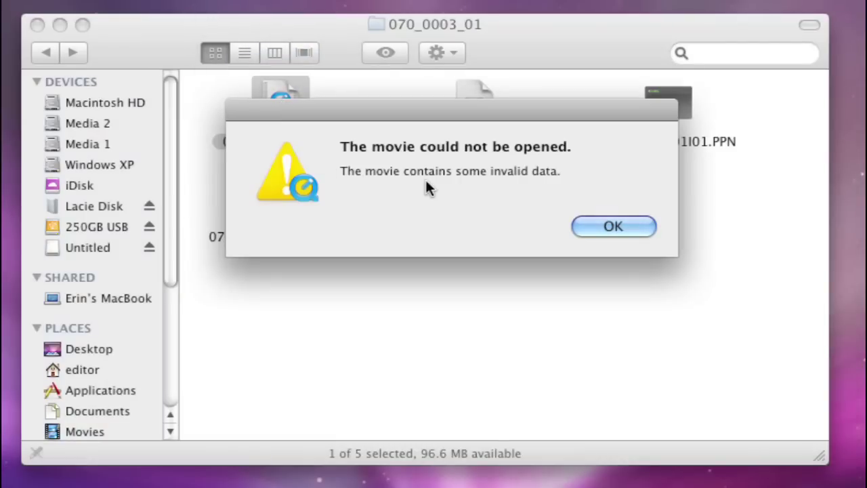
{"action": "left_click", "coordinate": [605, 226]}
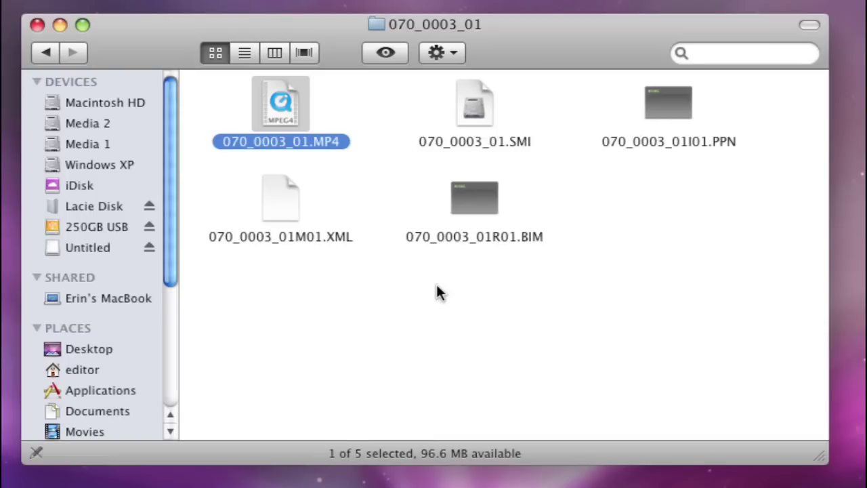
{"action": "left_click", "coordinate": [436, 292]}
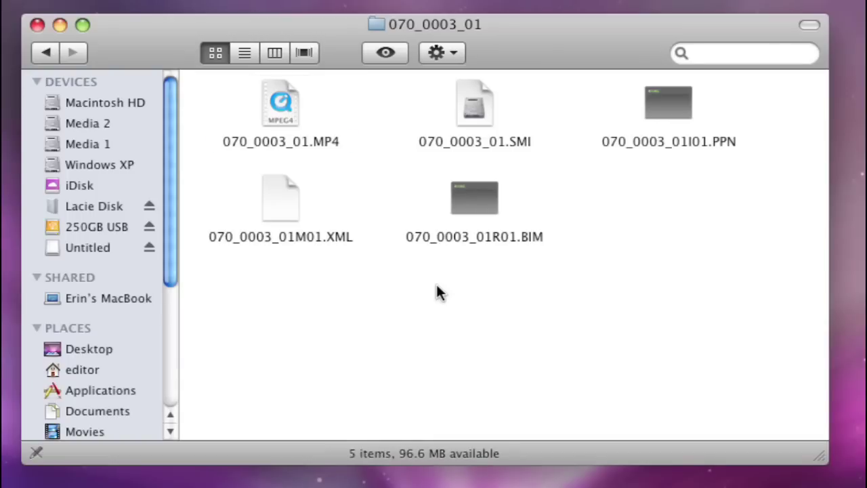
{"action": "left_click", "coordinate": [44, 52]}
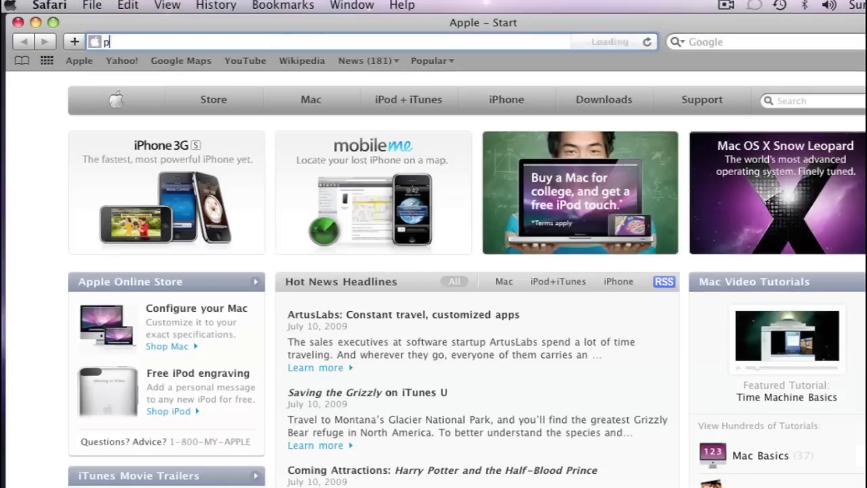
On pro.jvc.com, open the GY-HM100 Log and Transfer Plugin download and accept its license
{"action": "type", "text": ".jvc.com"}
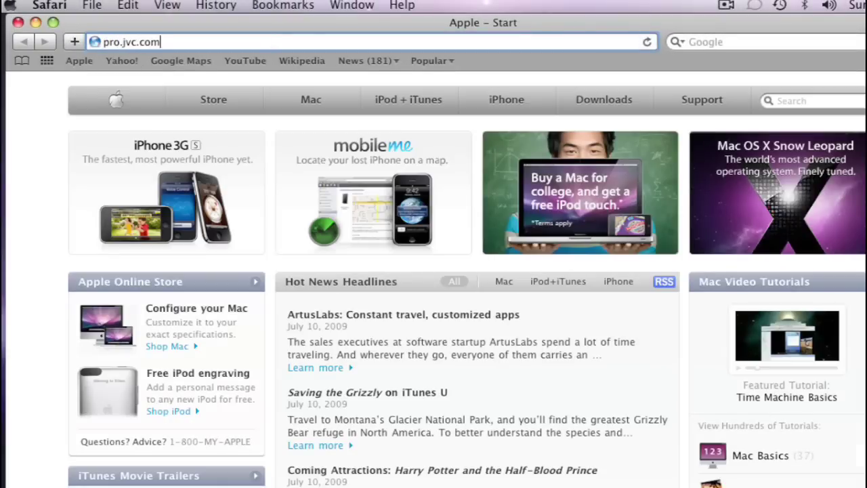
{"action": "key", "text": "Return"}
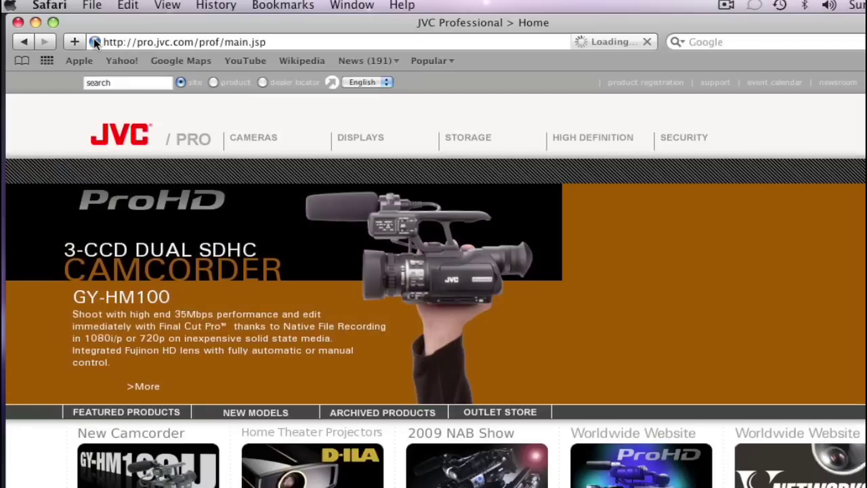
{"action": "left_click", "coordinate": [414, 274]}
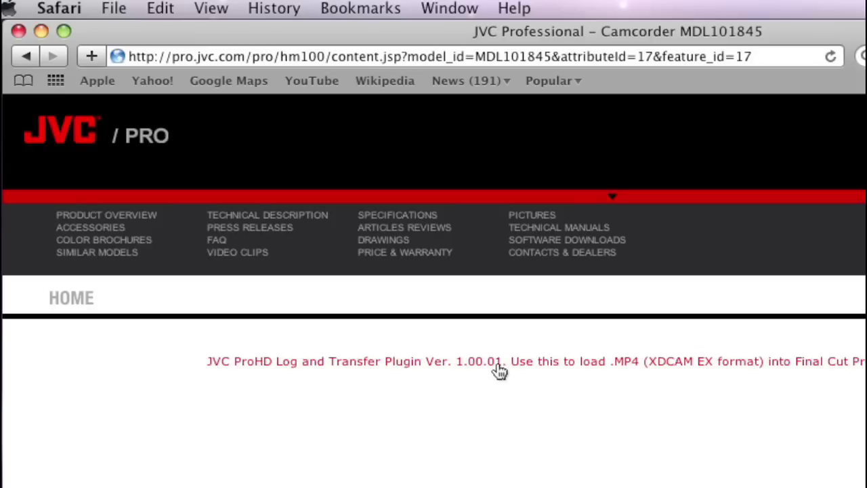
{"action": "left_click", "coordinate": [804, 366]}
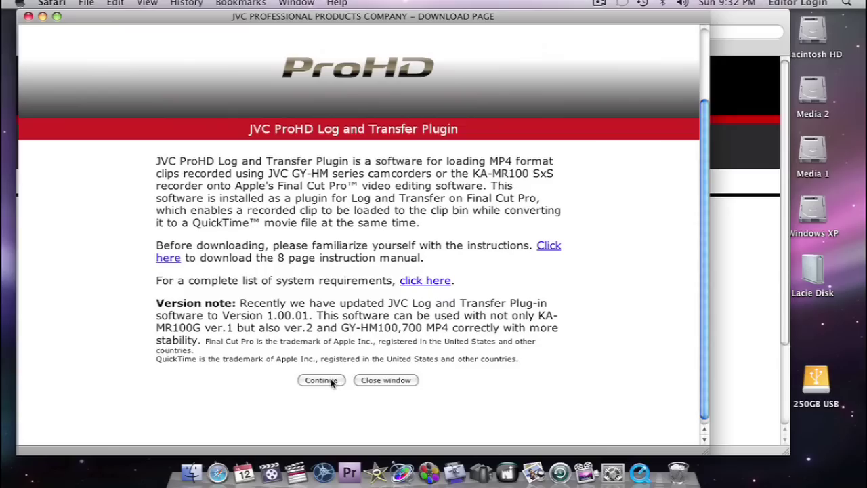
{"action": "left_click", "coordinate": [332, 381]}
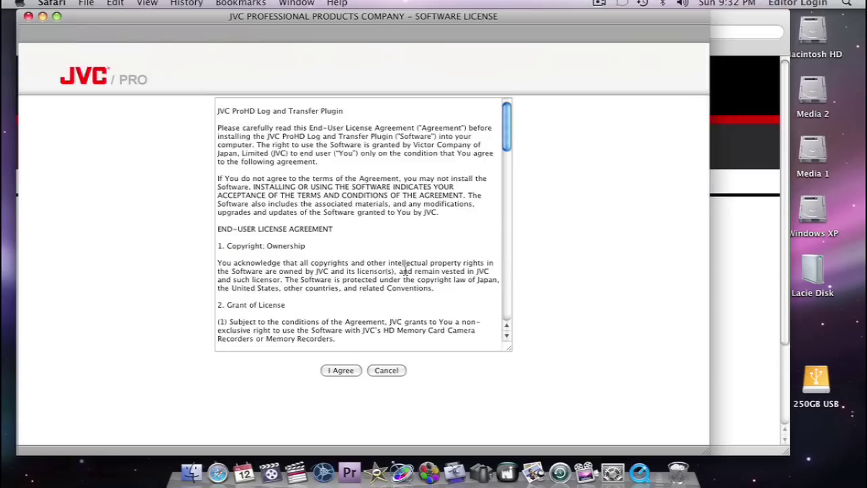
{"action": "scroll", "coordinate": [372, 303], "scroll_direction": "down", "scroll_amount": 15}
{"action": "left_click", "coordinate": [341, 371]}
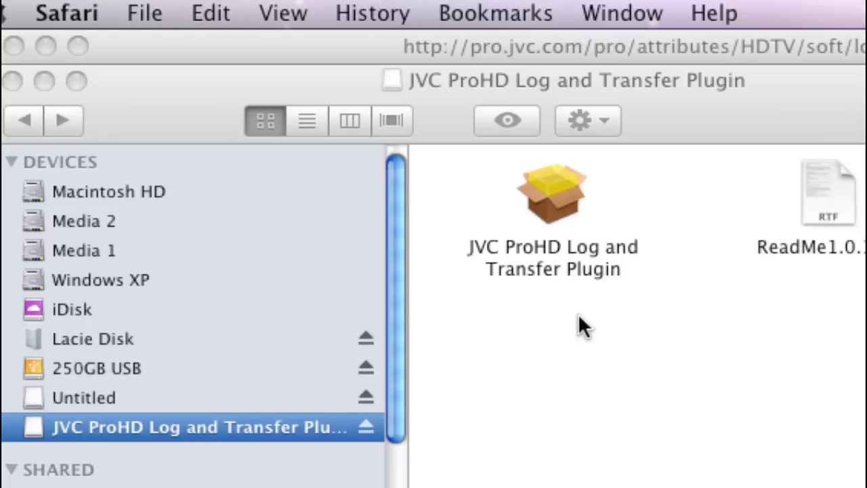
Install the JVC ProHD Log and Transfer Plugin, agreeing to the license, then close the installer
{"action": "double_click", "coordinate": [557, 198]}
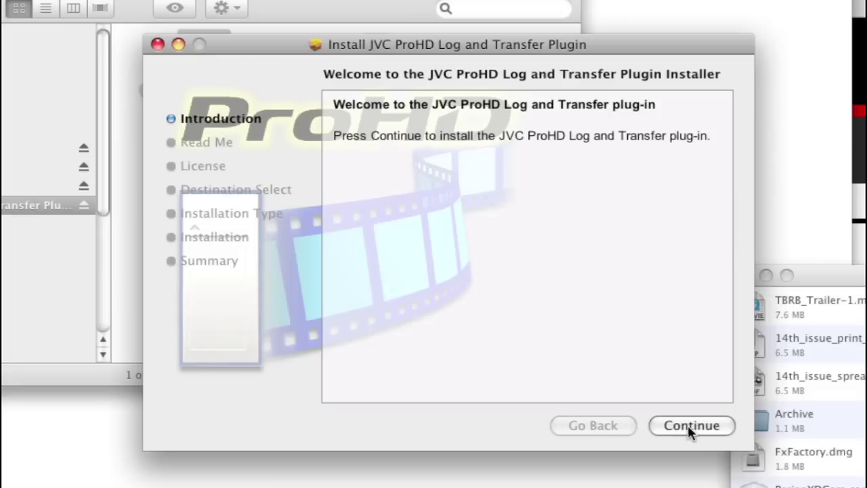
{"action": "left_click", "coordinate": [690, 426]}
{"action": "scroll", "coordinate": [691, 321], "scroll_direction": "down", "scroll_amount": 10}
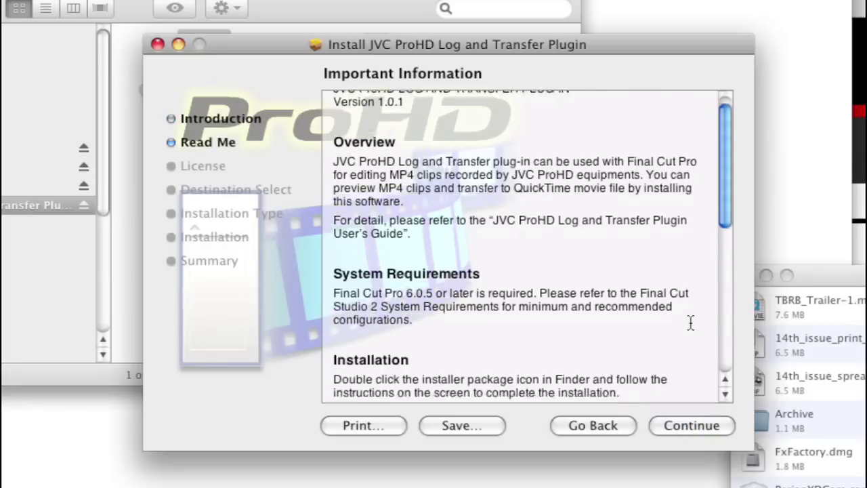
{"action": "left_click", "coordinate": [694, 421]}
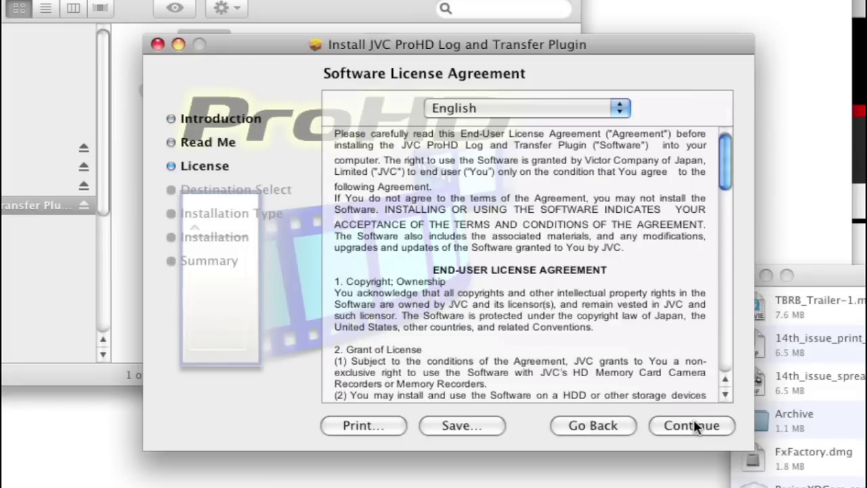
{"action": "left_click", "coordinate": [694, 421]}
{"action": "left_click", "coordinate": [627, 199]}
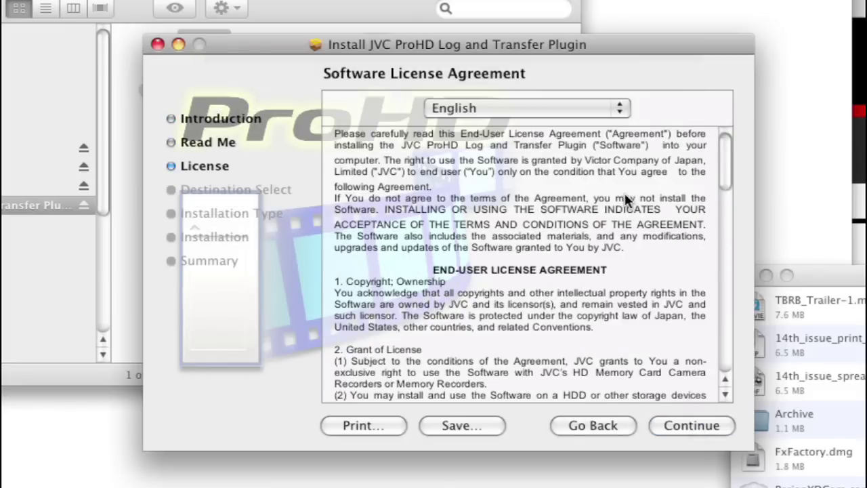
{"action": "left_click", "coordinate": [708, 424]}
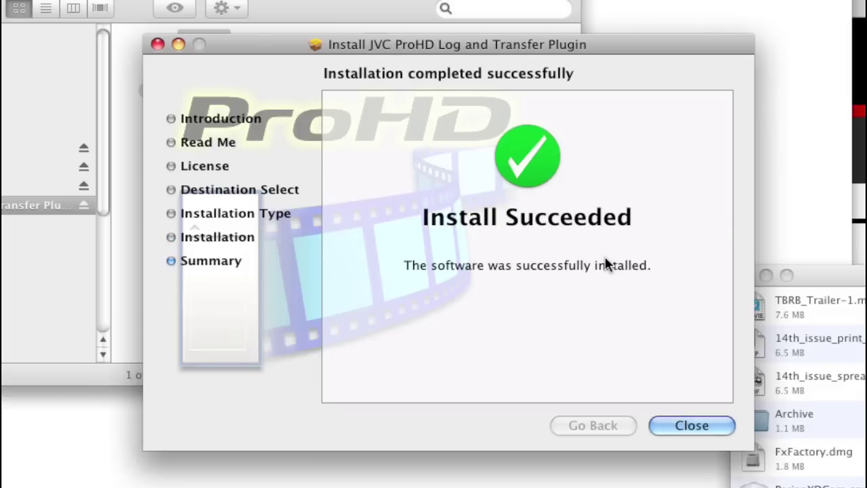
{"action": "left_click", "coordinate": [685, 423]}
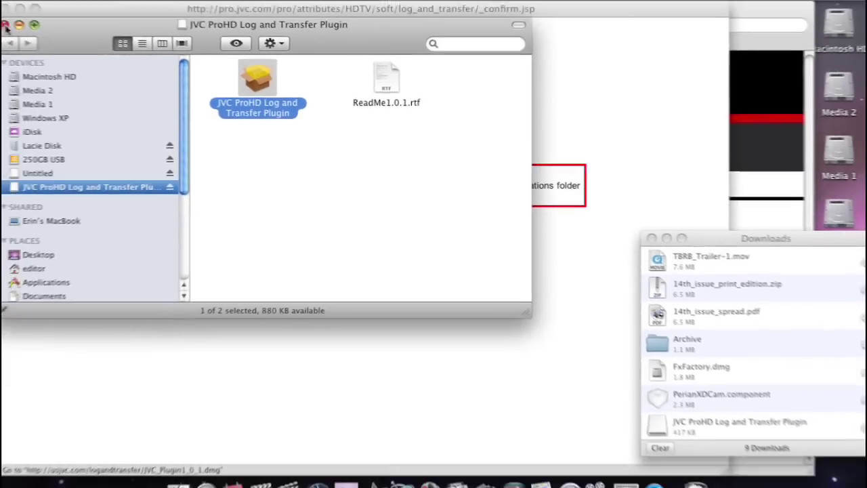
Close the Finder windows, hide all other applications, and launch Final Cut Pro
{"action": "left_click", "coordinate": [6, 25]}
{"action": "key", "text": "super+w"}
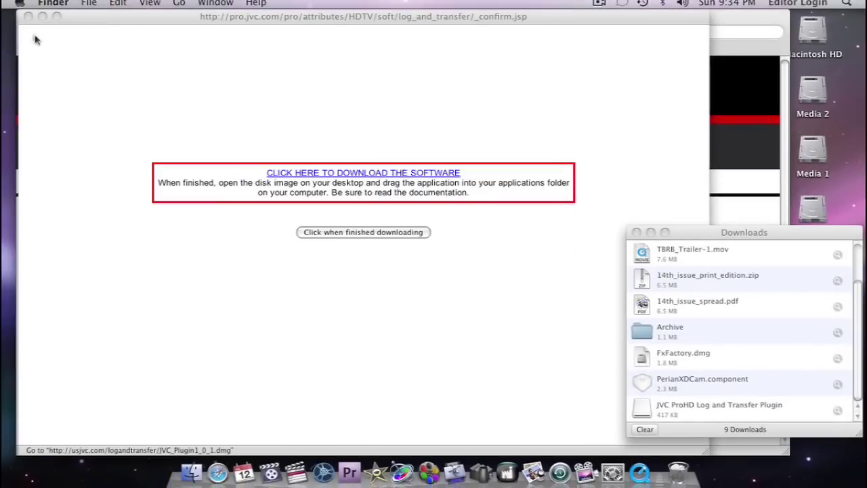
{"action": "key", "text": "alt+super+h"}
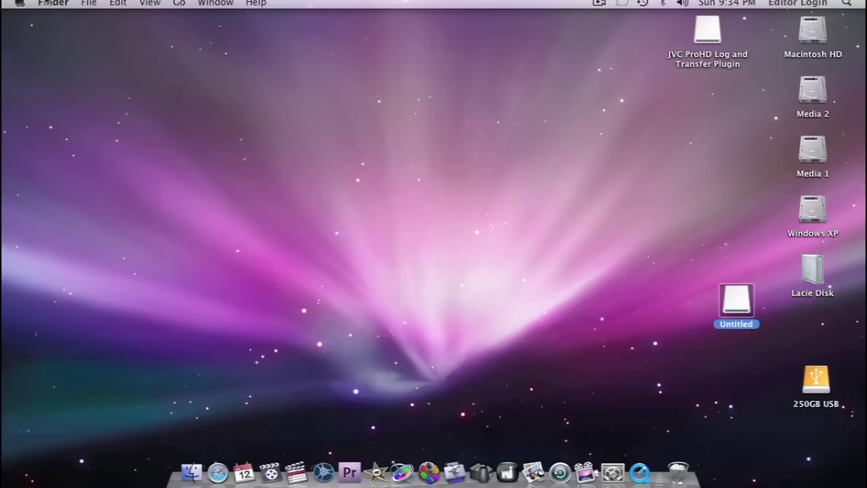
{"action": "left_click", "coordinate": [46, 3]}
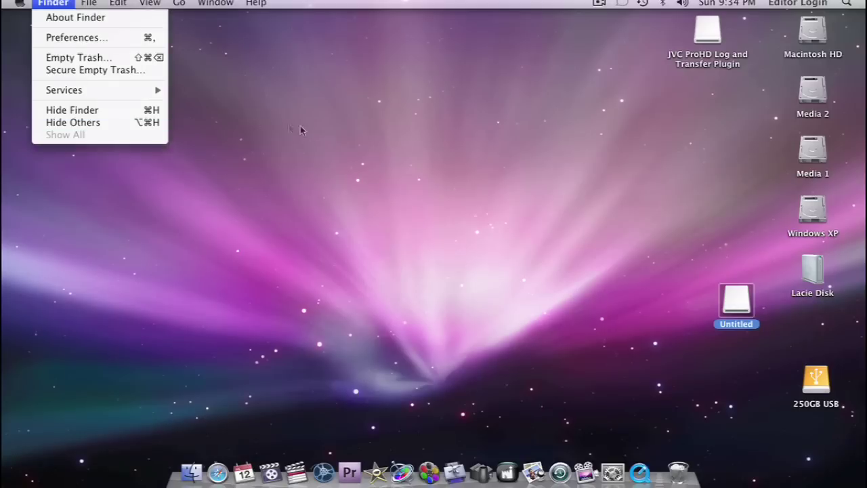
{"action": "left_click", "coordinate": [116, 126]}
{"action": "left_click", "coordinate": [717, 357]}
{"action": "left_click", "coordinate": [296, 472]}
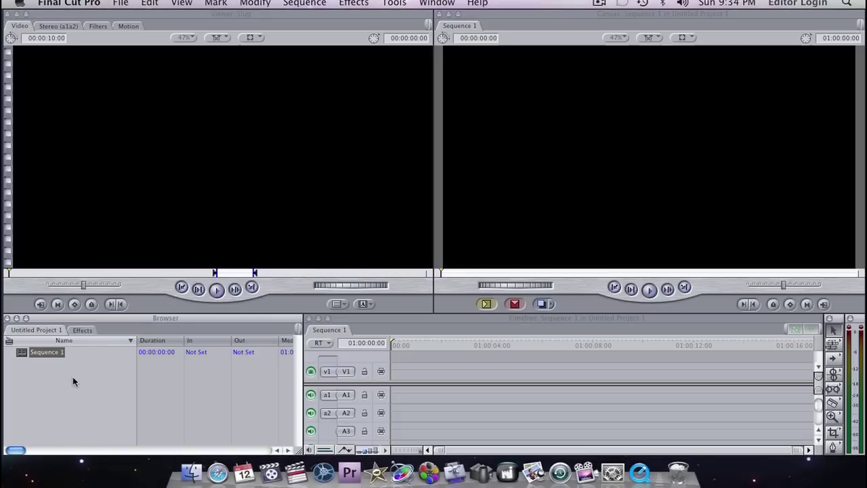
Save the project to the Desktop as 'HM100 MP4 demo'
{"action": "left_click", "coordinate": [75, 381]}
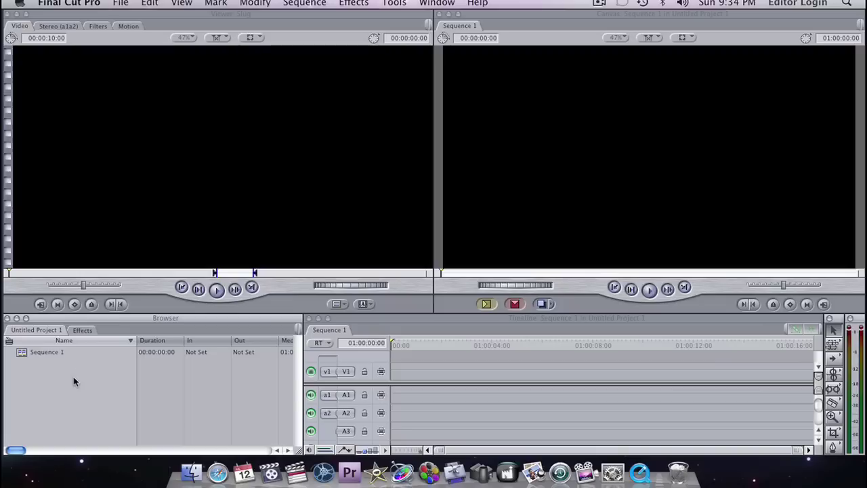
{"action": "left_click", "coordinate": [124, 3]}
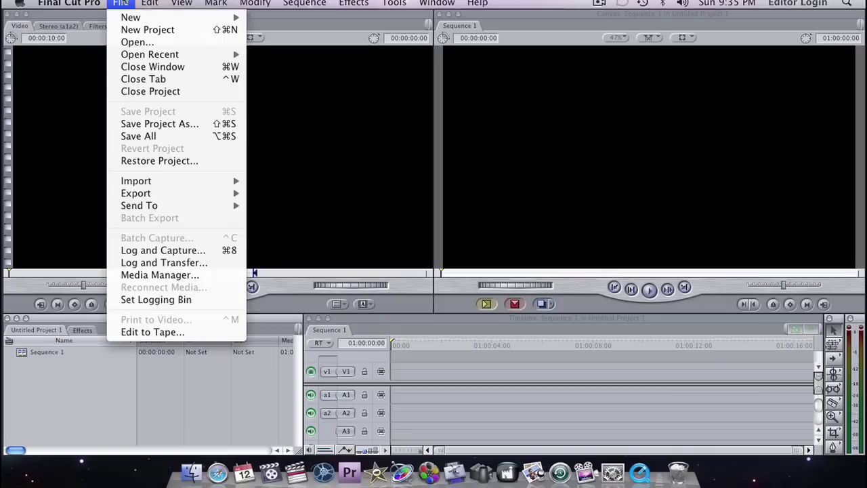
{"action": "left_click", "coordinate": [195, 125]}
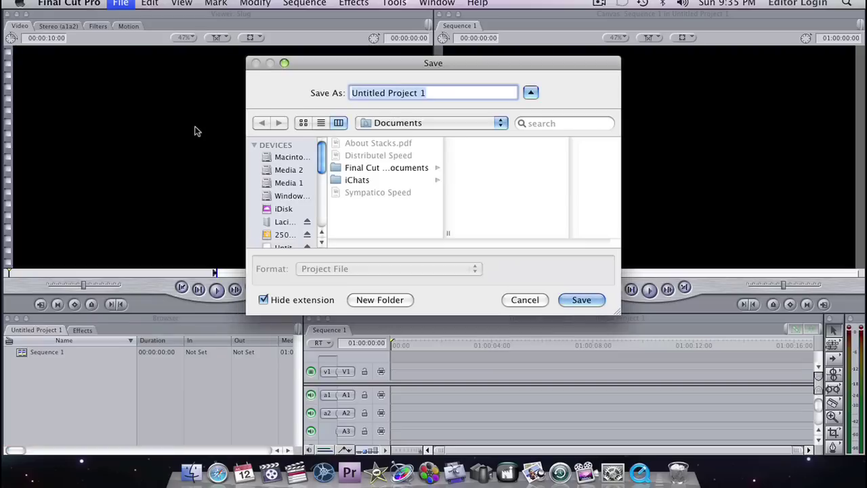
{"action": "left_click_drag", "start_coordinate": [443, 93], "coordinate": [345, 92]}
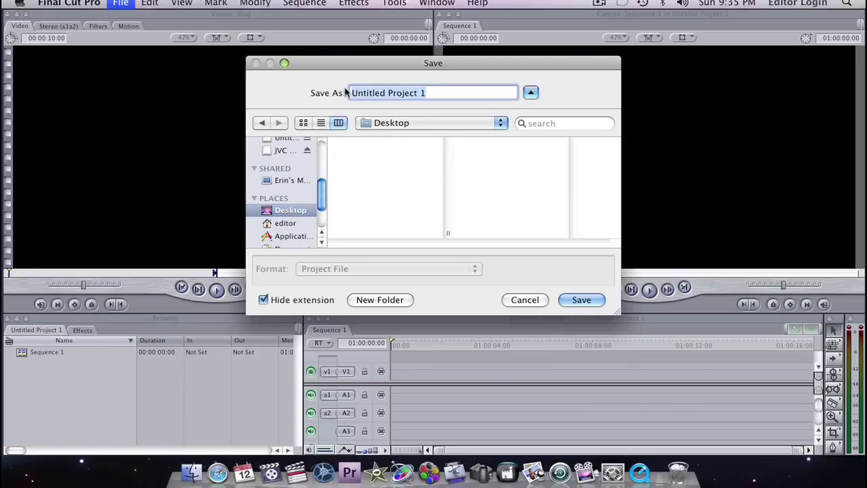
{"action": "type", "text": "HM100 MP4 "}
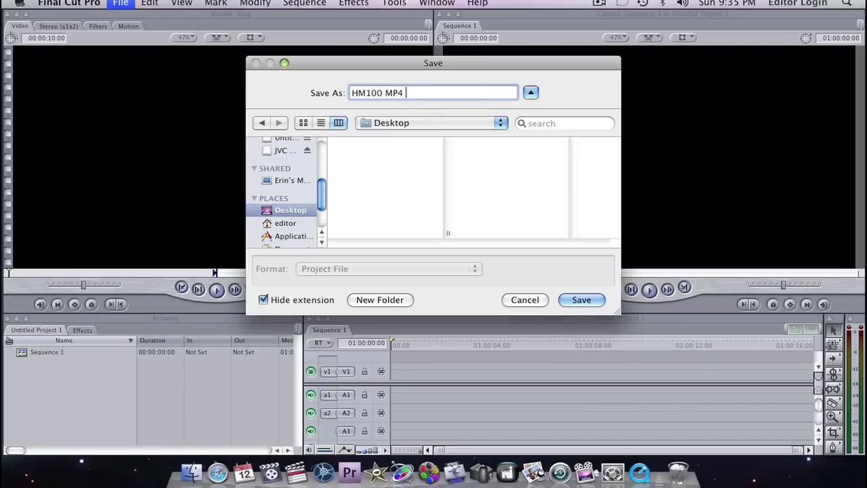
{"action": "type", "text": "demo"}
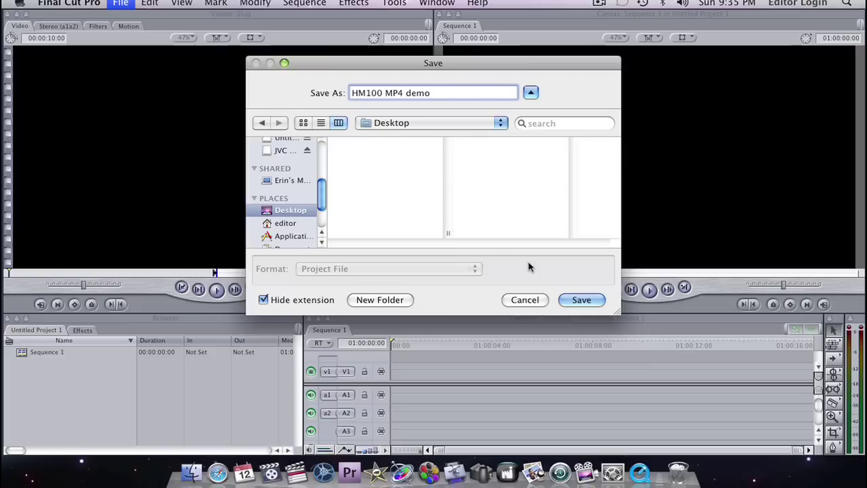
{"action": "left_click", "coordinate": [581, 300]}
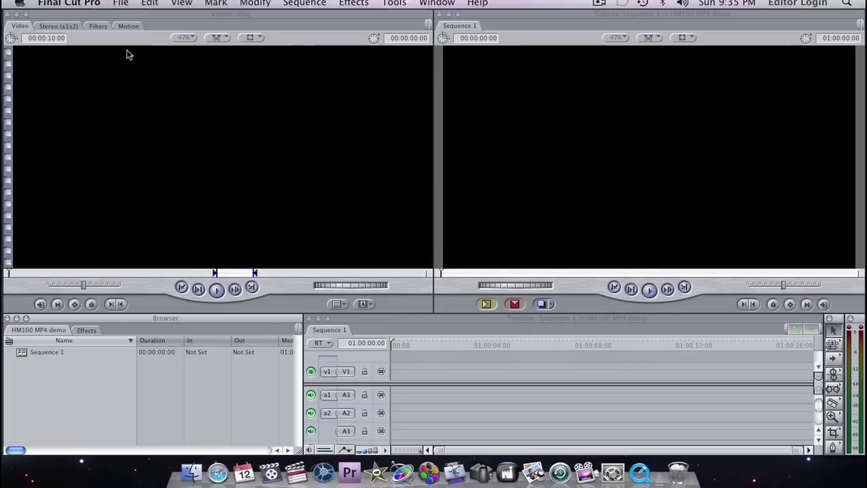
Open the Log and Transfer window from the File menu and enlarge it
{"action": "left_click", "coordinate": [120, 3]}
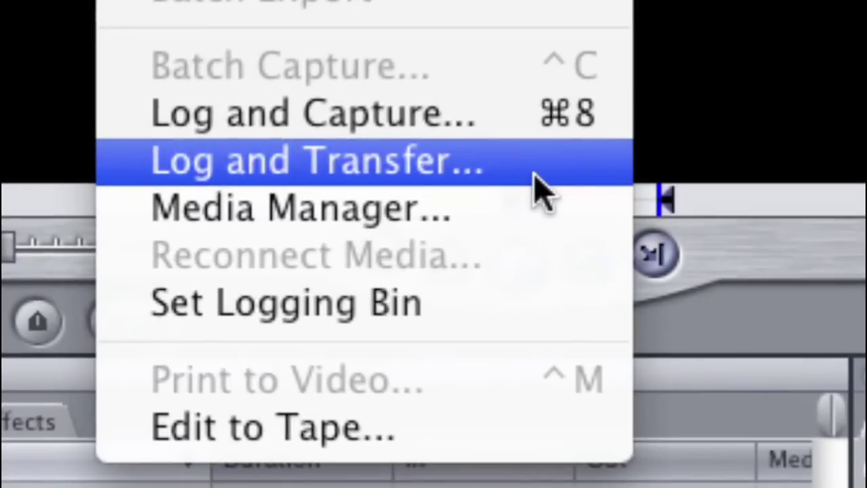
{"action": "left_click", "coordinate": [538, 190]}
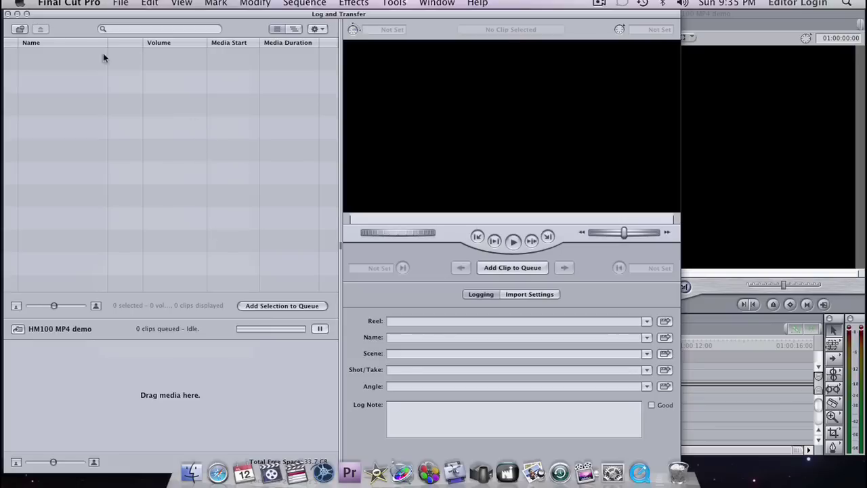
{"action": "left_click", "coordinate": [26, 14]}
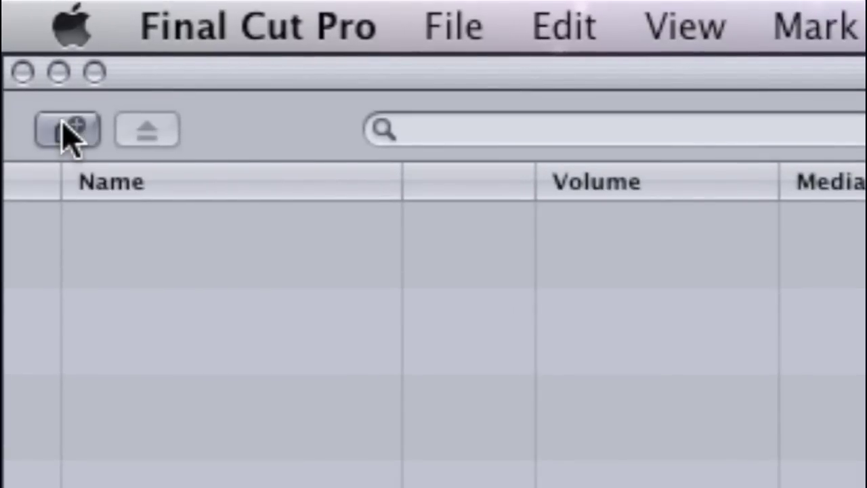
Add the Untitled card's BPAV/CLPR folder to Log and Transfer and play clip DASH0452_01
{"action": "left_click", "coordinate": [71, 133]}
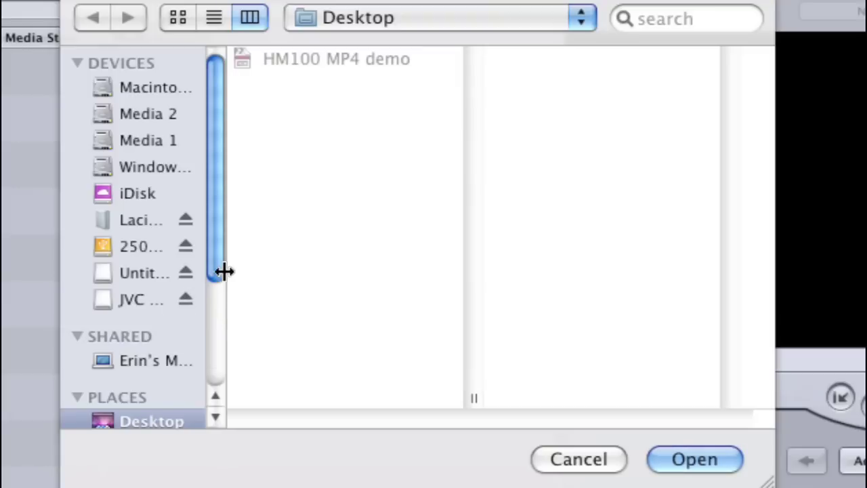
{"action": "left_click_drag", "start_coordinate": [224, 271], "coordinate": [331, 272]}
{"action": "left_click", "coordinate": [192, 274]}
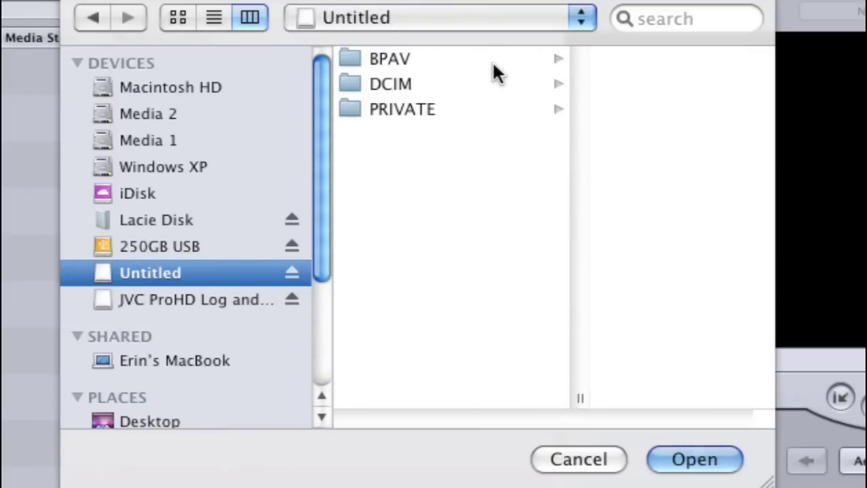
{"action": "left_click", "coordinate": [430, 60]}
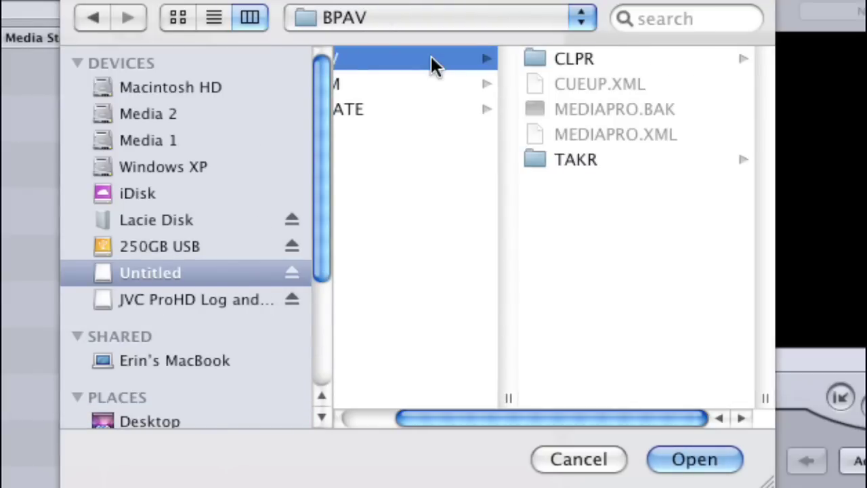
{"action": "left_click", "coordinate": [620, 59]}
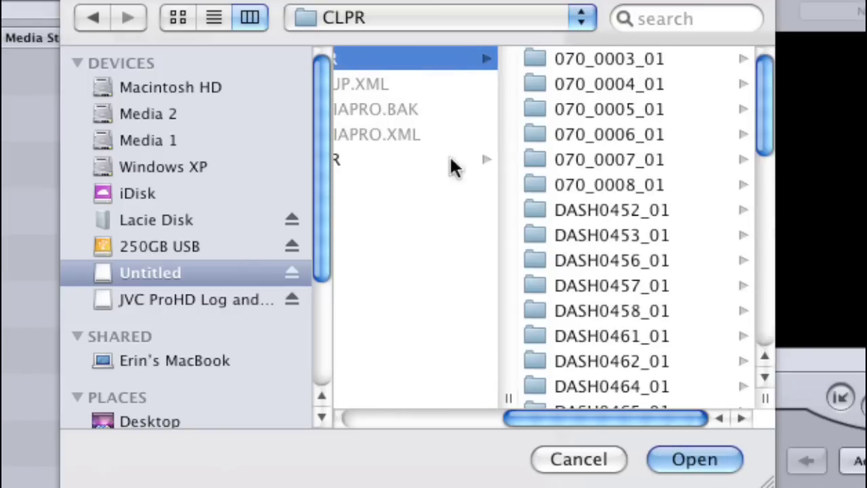
{"action": "left_click_drag", "start_coordinate": [565, 419], "coordinate": [523, 386]}
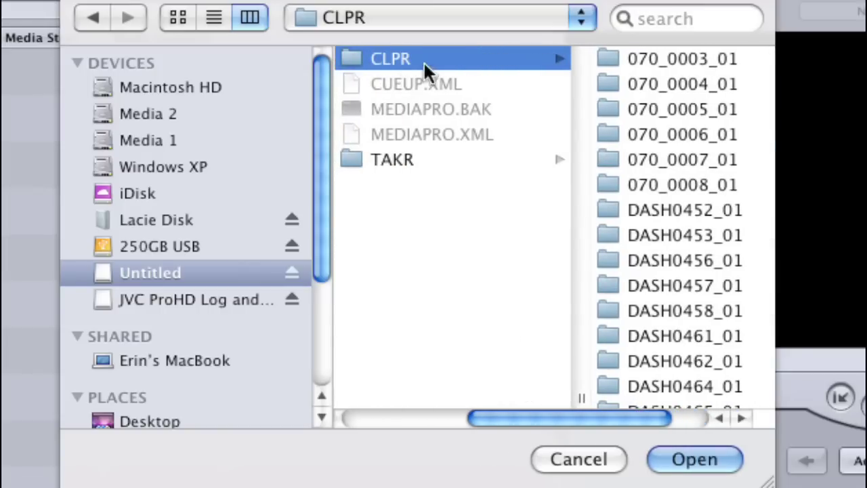
{"action": "left_click", "coordinate": [691, 460]}
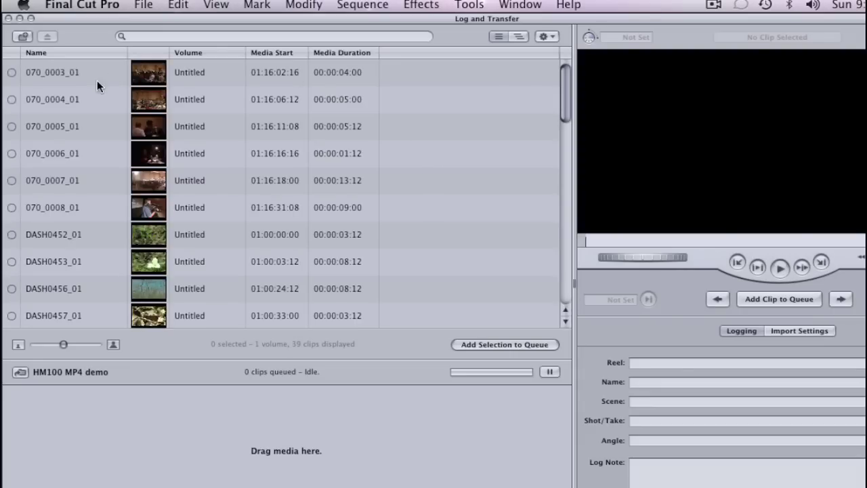
{"action": "left_click", "coordinate": [119, 231]}
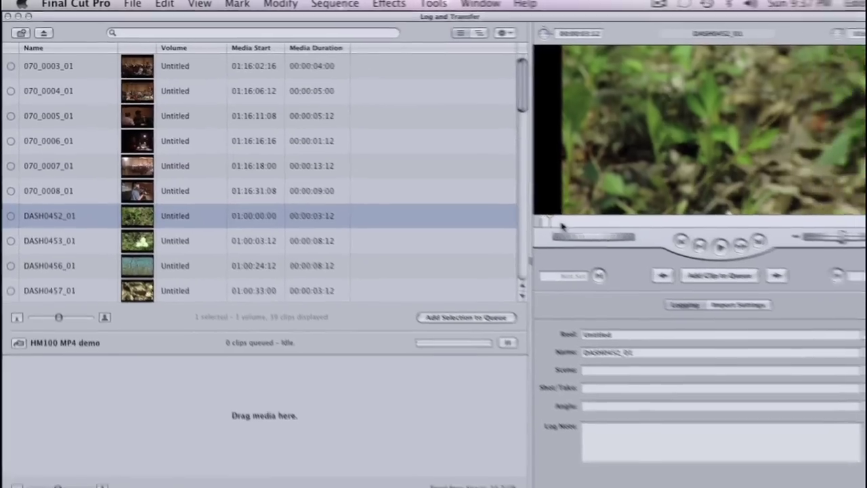
{"action": "key", "text": "space"}
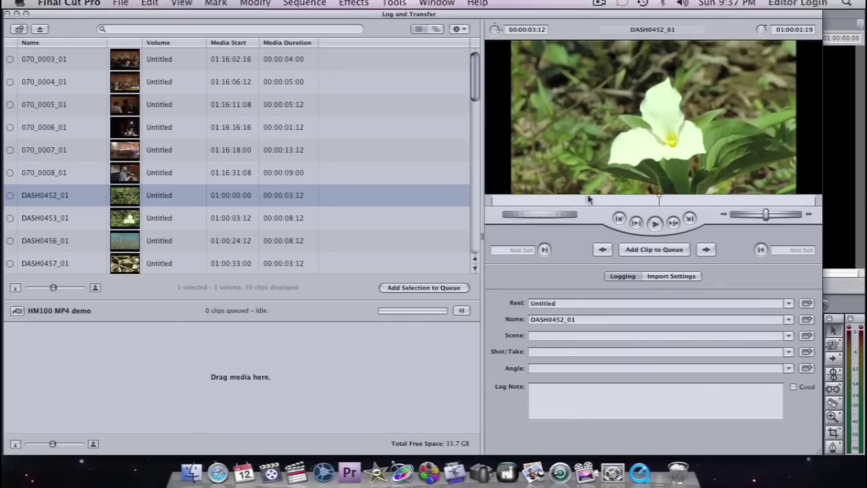
Give all listed clips the reel name Cam1 and confirm it on DASH0489_01 and DASH0491_01
{"action": "left_click_drag", "start_coordinate": [589, 201], "coordinate": [518, 200]}
{"action": "left_click", "coordinate": [577, 304]}
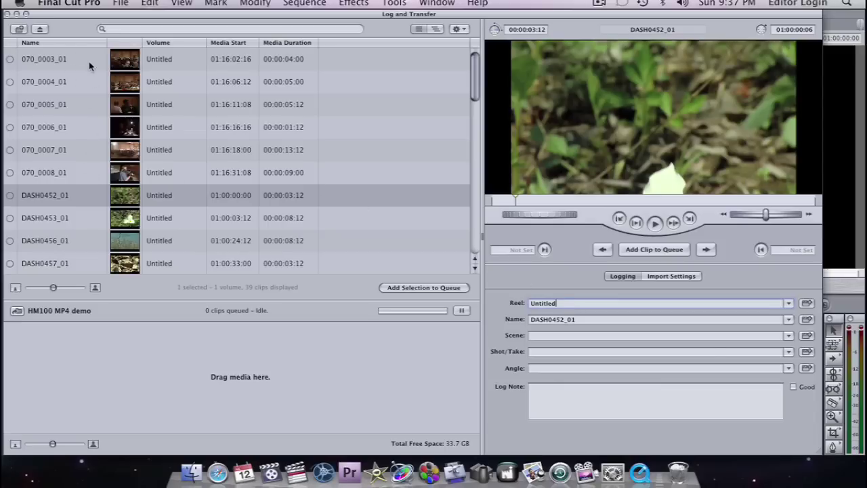
{"action": "scroll", "coordinate": [81, 204], "scroll_direction": "down", "scroll_amount": 10}
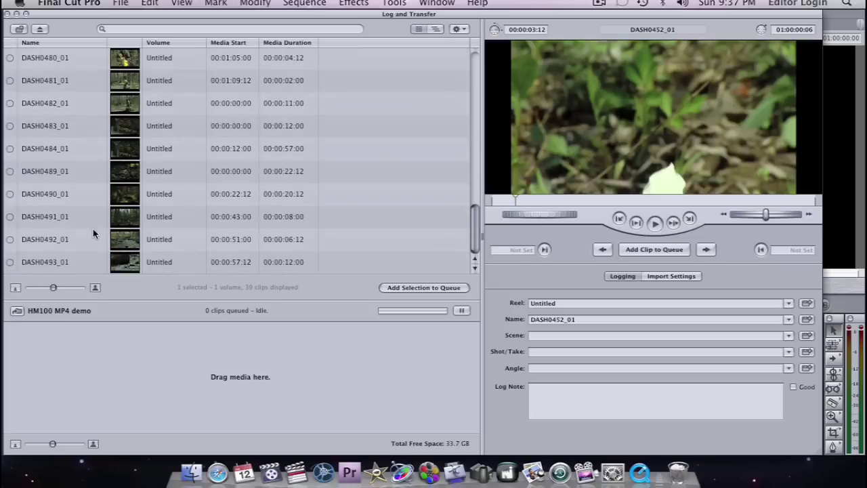
{"action": "left_click", "coordinate": [80, 261], "text": "shift"}
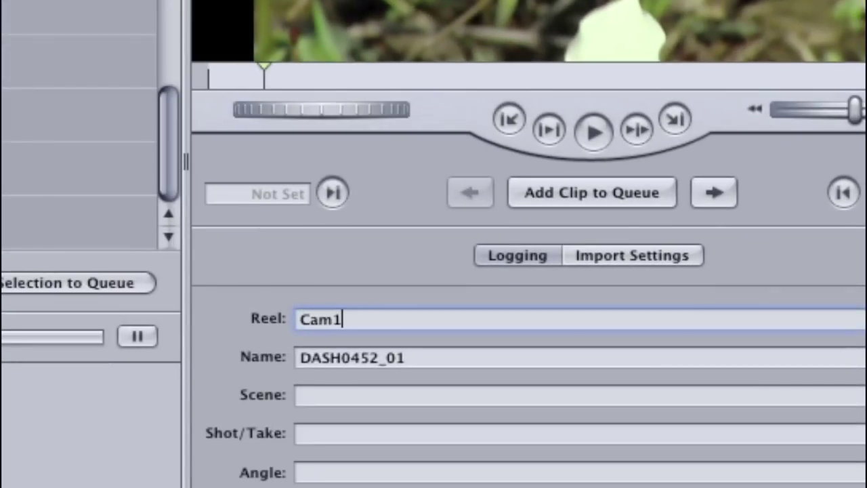
{"action": "type", "text": "1"}
{"action": "key", "text": "Return"}
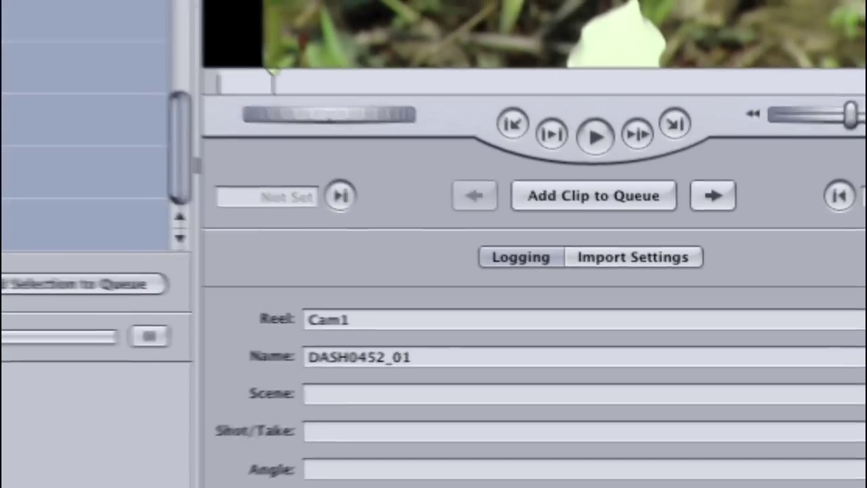
{"action": "left_click", "coordinate": [101, 178]}
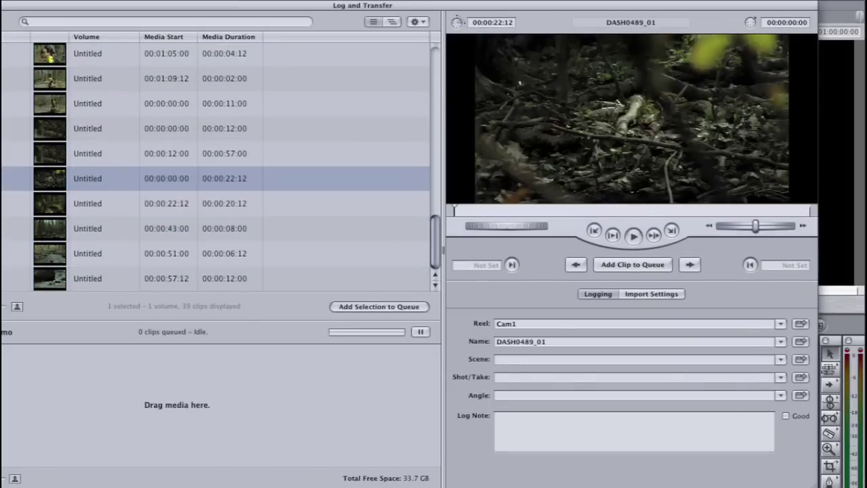
{"action": "left_click", "coordinate": [205, 237]}
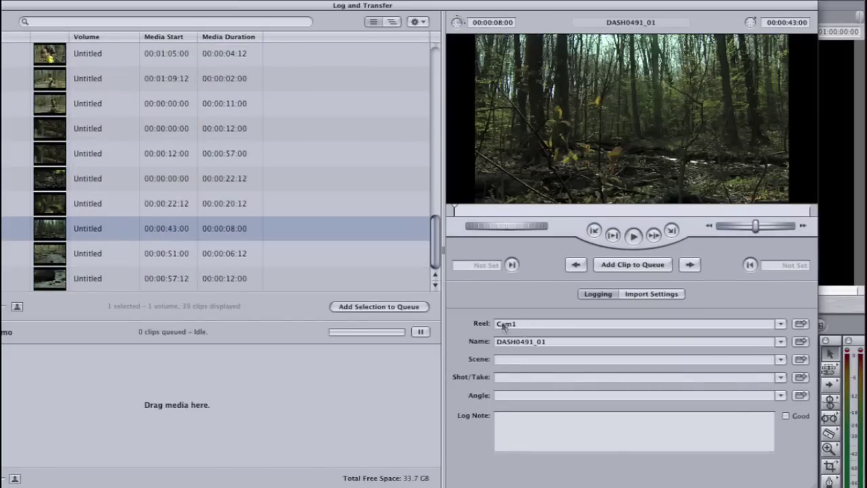
Add the Transcode to column and confirm AllSupportFormat is set to Native in Import Preferences
{"action": "right_click", "coordinate": [295, 40]}
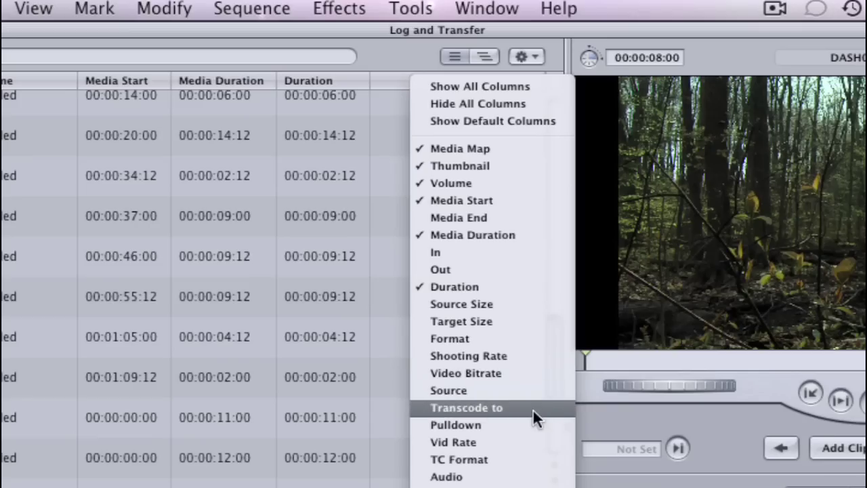
{"action": "left_click", "coordinate": [533, 411]}
{"action": "left_click", "coordinate": [534, 54]}
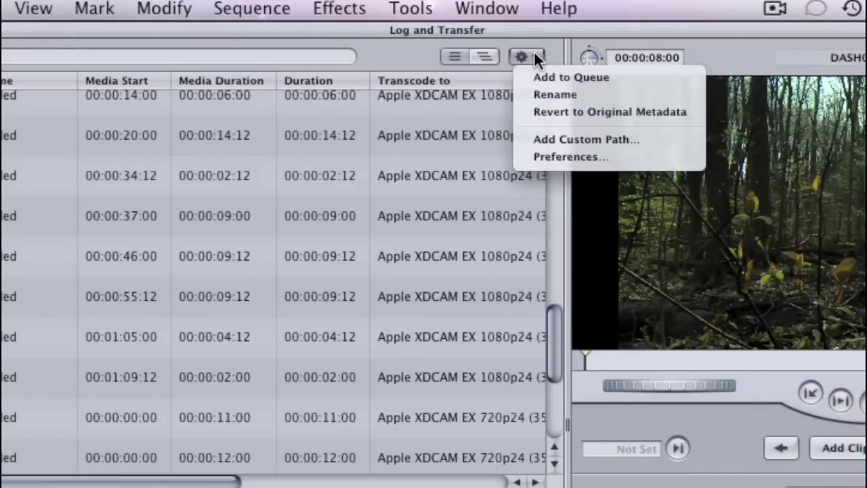
{"action": "left_click", "coordinate": [562, 152]}
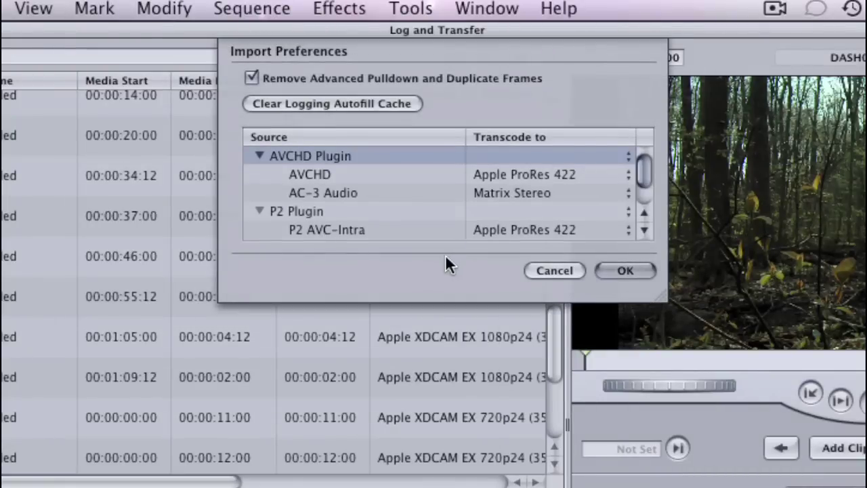
{"action": "scroll", "coordinate": [436, 226], "scroll_direction": "down", "scroll_amount": 1}
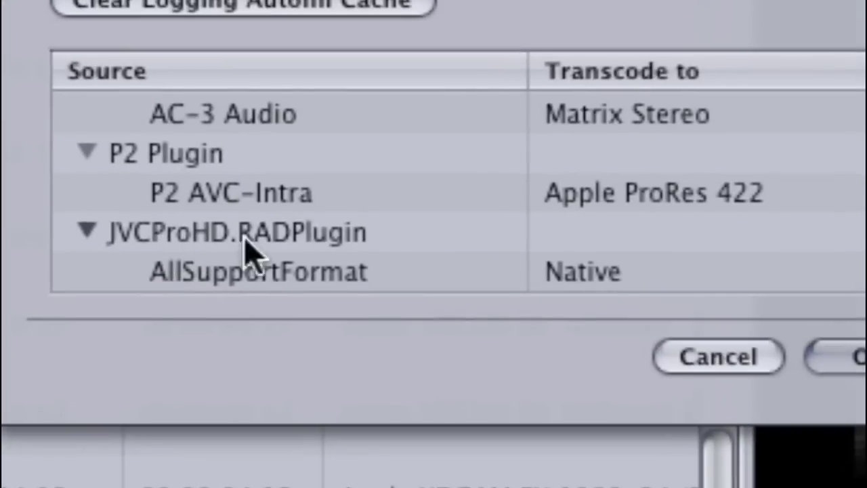
{"action": "left_click", "coordinate": [285, 274]}
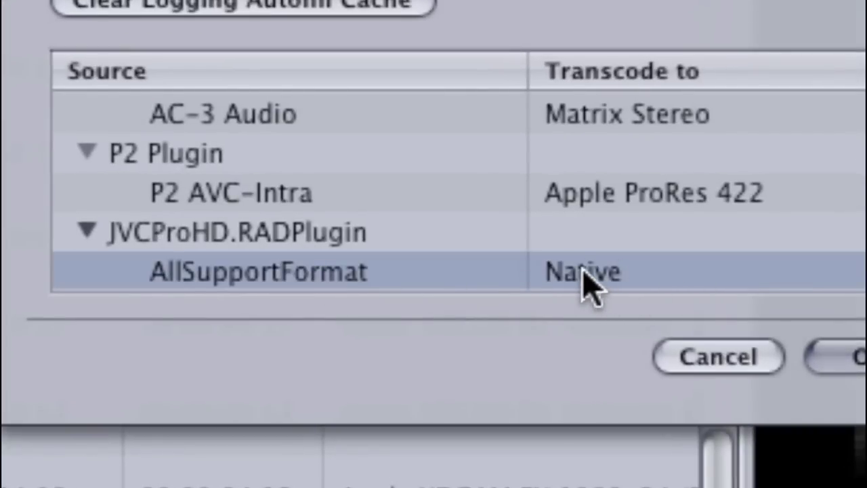
{"action": "left_click", "coordinate": [825, 287]}
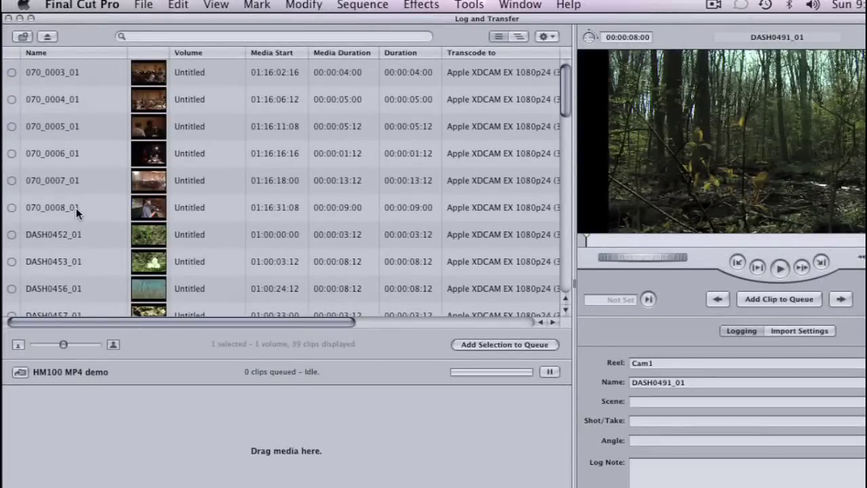
Select clips DASH0457_01 through DASH0482_01 and drop all 23 into the transfer queue
{"action": "scroll", "coordinate": [76, 210], "scroll_direction": "down", "scroll_amount": 8}
{"action": "left_click", "coordinate": [75, 101]}
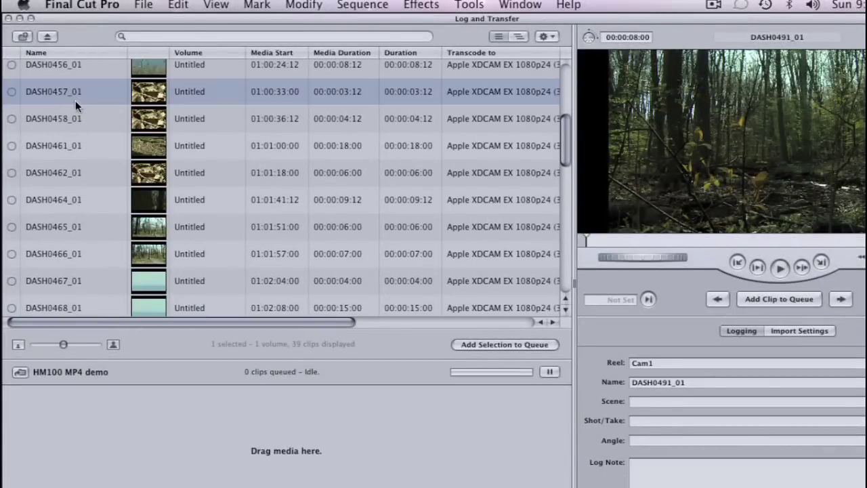
{"action": "scroll", "coordinate": [87, 210], "scroll_direction": "down", "scroll_amount": 8}
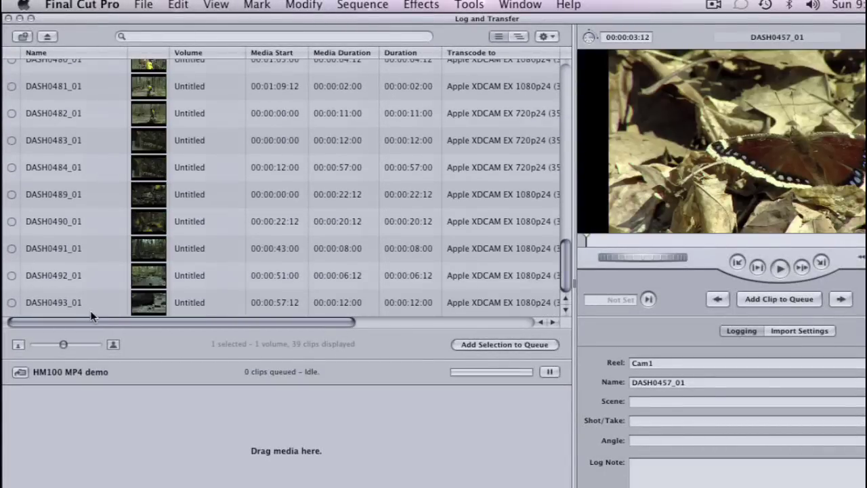
{"action": "scroll", "coordinate": [105, 232], "scroll_direction": "up", "scroll_amount": 10}
{"action": "scroll", "coordinate": [90, 283], "scroll_direction": "down", "scroll_amount": 8}
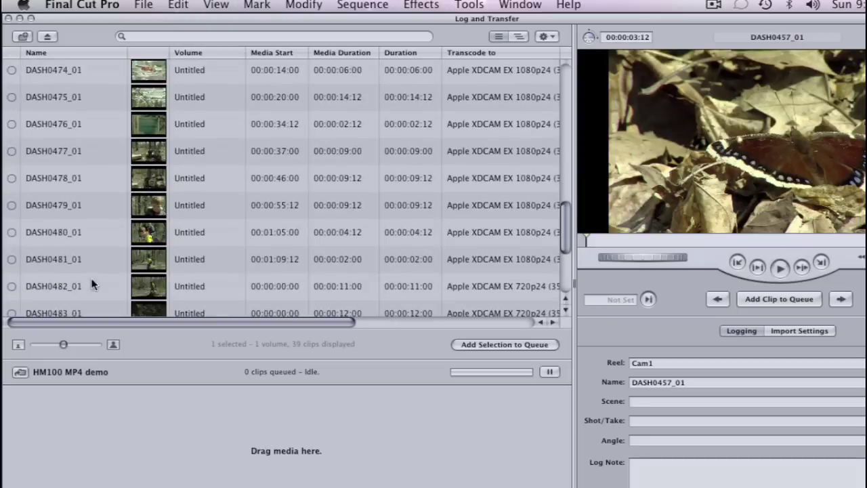
{"action": "left_click", "coordinate": [92, 276], "text": "shift"}
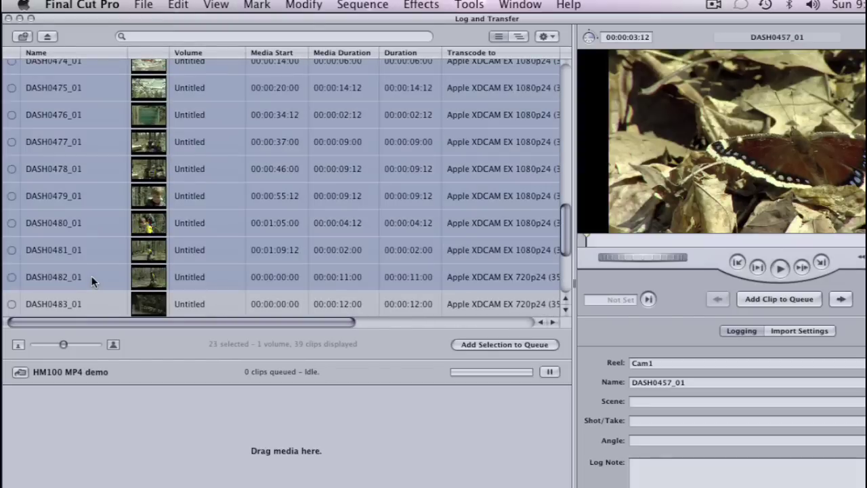
{"action": "left_click_drag", "start_coordinate": [93, 283], "coordinate": [226, 448]}
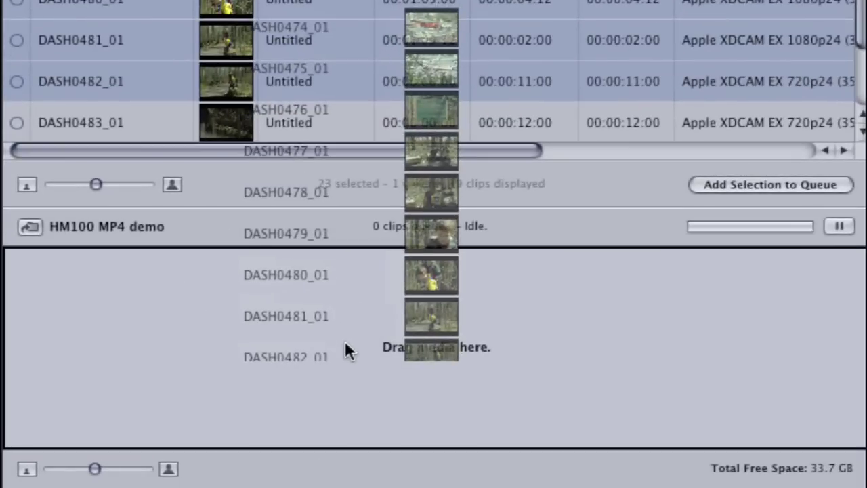
{"action": "left_click_drag", "start_coordinate": [345, 342], "coordinate": [346, 343]}
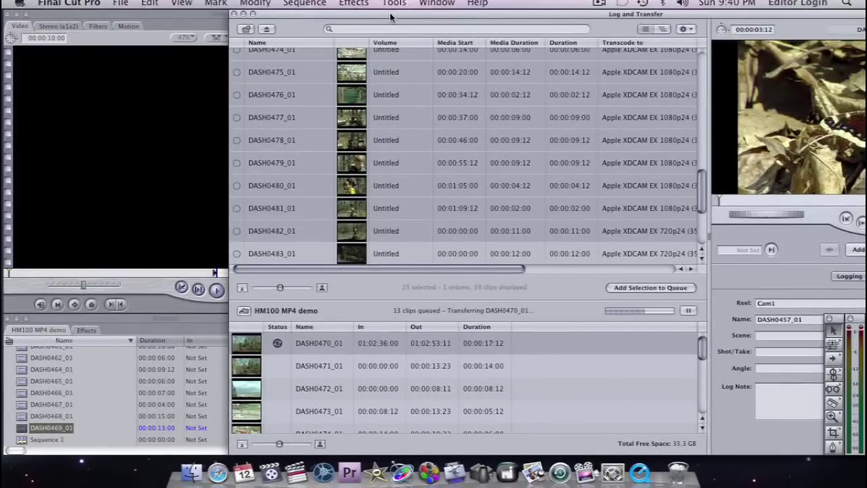
Minimize Log and Transfer and preview clips DASH0457_01 and DASH0458_01 in the Viewer
{"action": "double_click", "coordinate": [390, 16]}
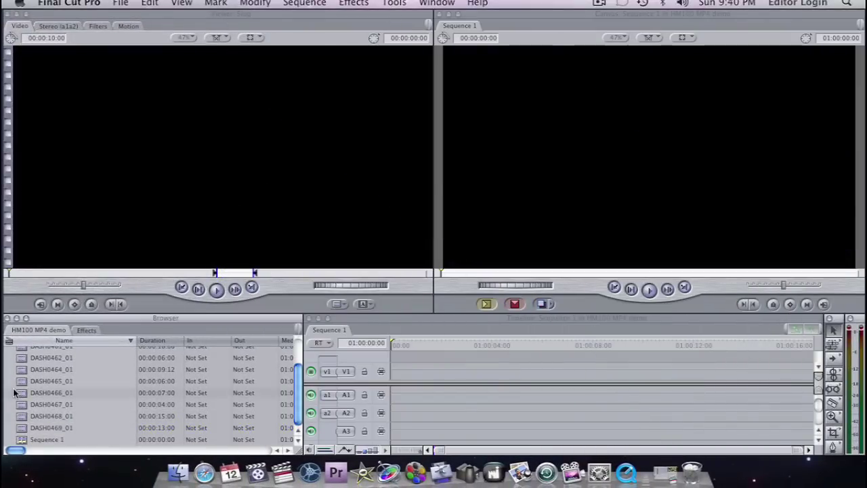
{"action": "scroll", "coordinate": [21, 379], "scroll_direction": "up", "scroll_amount": 2}
{"action": "double_click", "coordinate": [25, 352]}
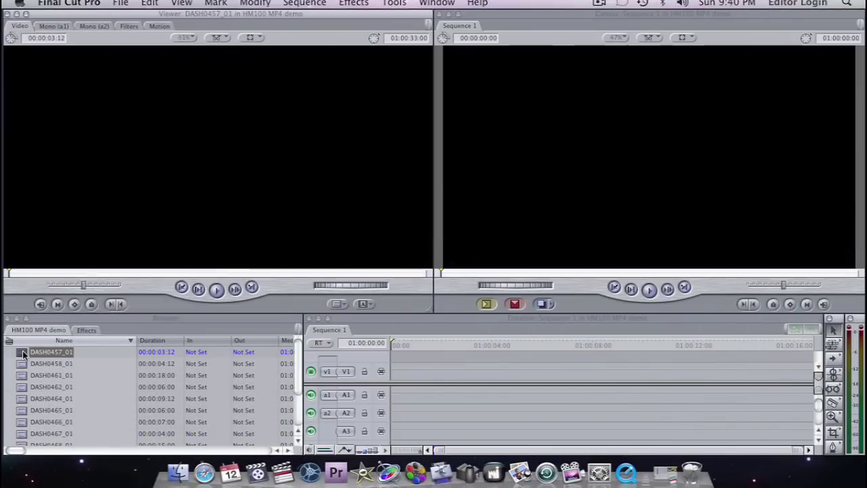
{"action": "left_click", "coordinate": [199, 289]}
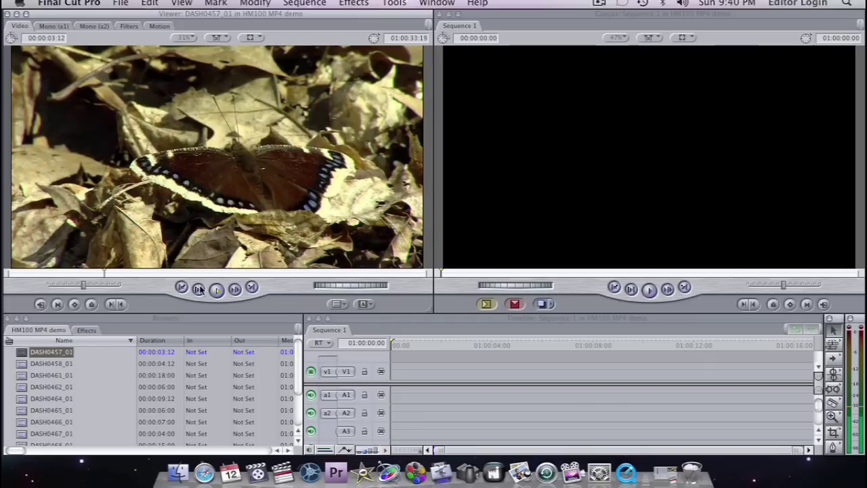
{"action": "double_click", "coordinate": [20, 366]}
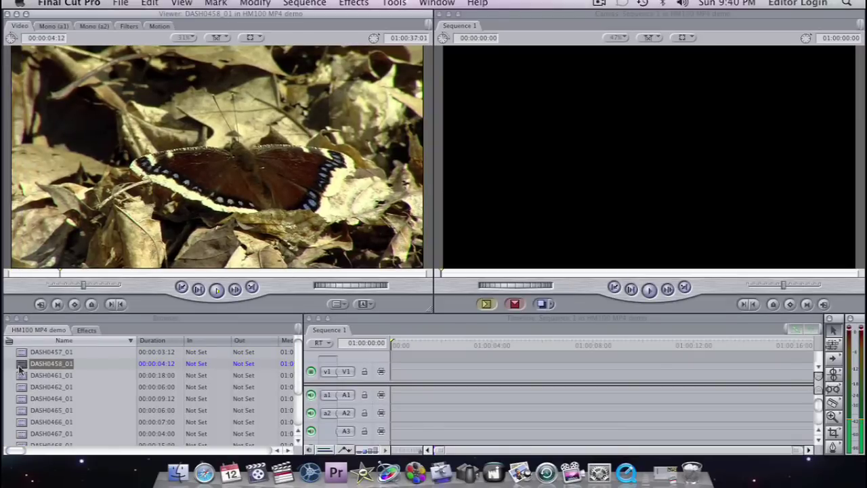
{"action": "key", "text": "End"}
{"action": "scroll", "coordinate": [40, 412], "scroll_direction": "up", "scroll_amount": 3}
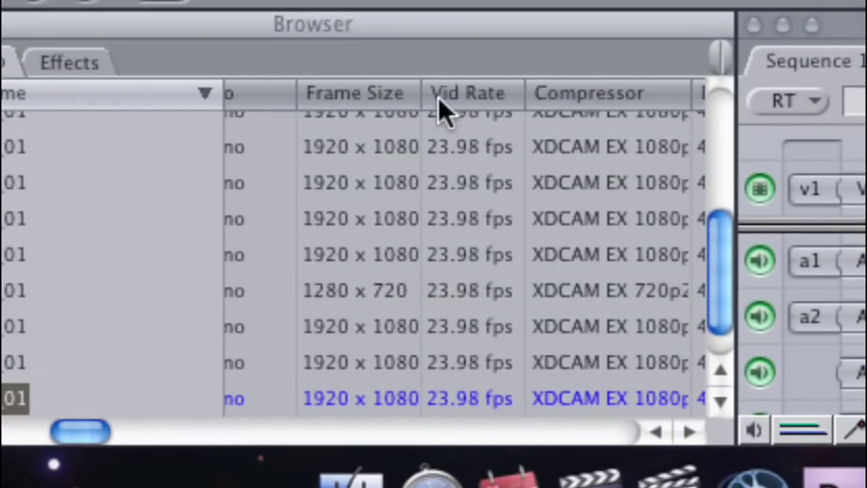
Widen the Frame Size and Compressor columns to confirm the clips are 23.98 fps XDCAM EX 1080p24
{"action": "left_click_drag", "start_coordinate": [422, 96], "coordinate": [447, 93]}
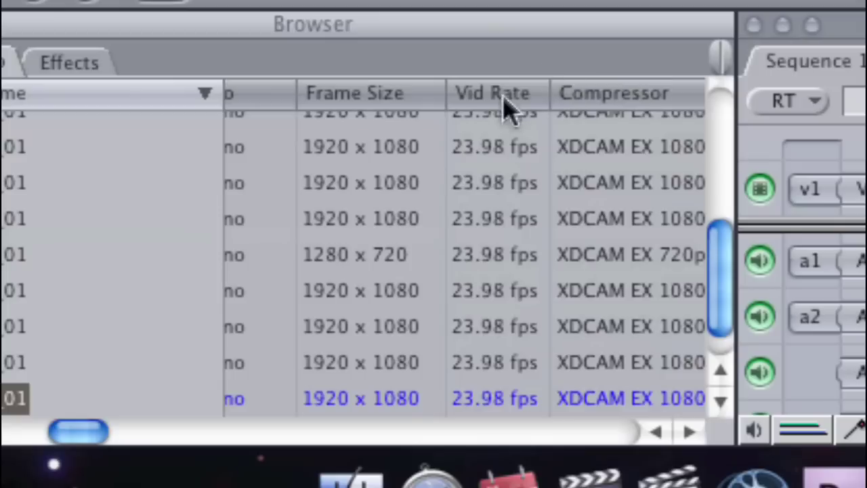
{"action": "scroll", "coordinate": [484, 261], "scroll_direction": "down", "scroll_amount": 2}
{"action": "scroll", "coordinate": [485, 261], "scroll_direction": "up", "scroll_amount": 5}
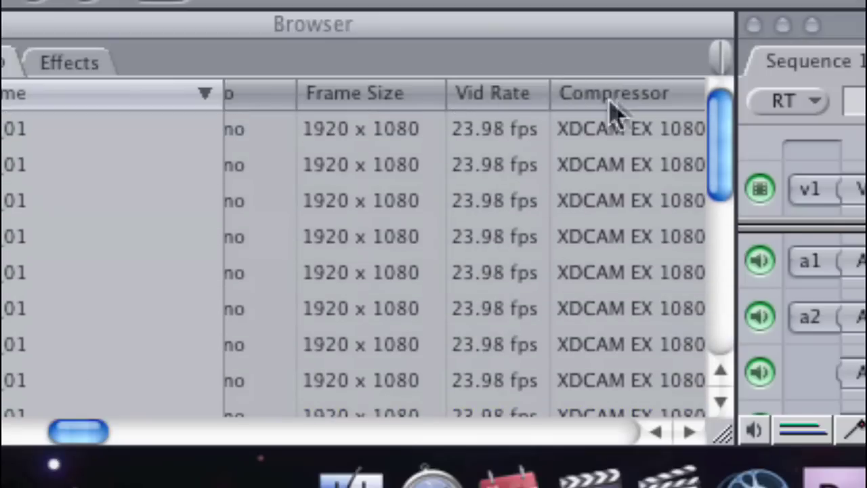
{"action": "scroll", "coordinate": [228, 332], "scroll_direction": "right", "scroll_amount": 5}
{"action": "scroll", "coordinate": [551, 140], "scroll_direction": "down", "scroll_amount": 8}
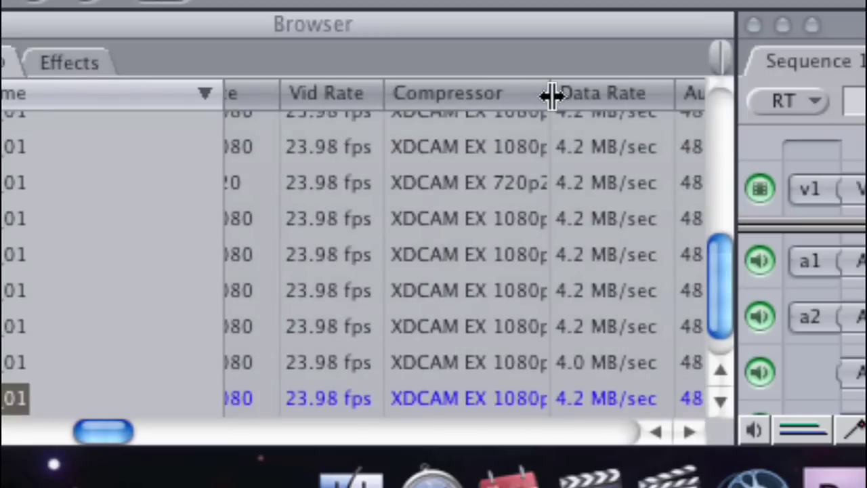
{"action": "left_click_drag", "start_coordinate": [551, 93], "coordinate": [678, 102]}
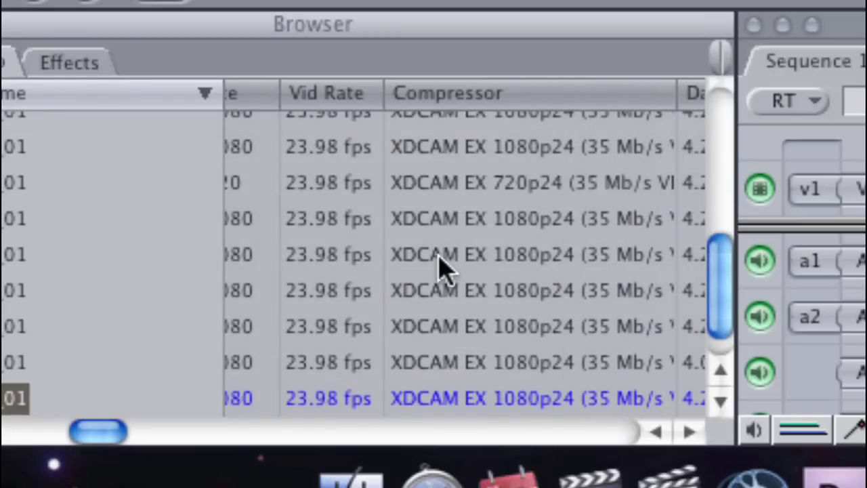
{"action": "scroll", "coordinate": [441, 266], "scroll_direction": "down", "scroll_amount": 1}
{"action": "scroll", "coordinate": [447, 257], "scroll_direction": "up", "scroll_amount": 4}
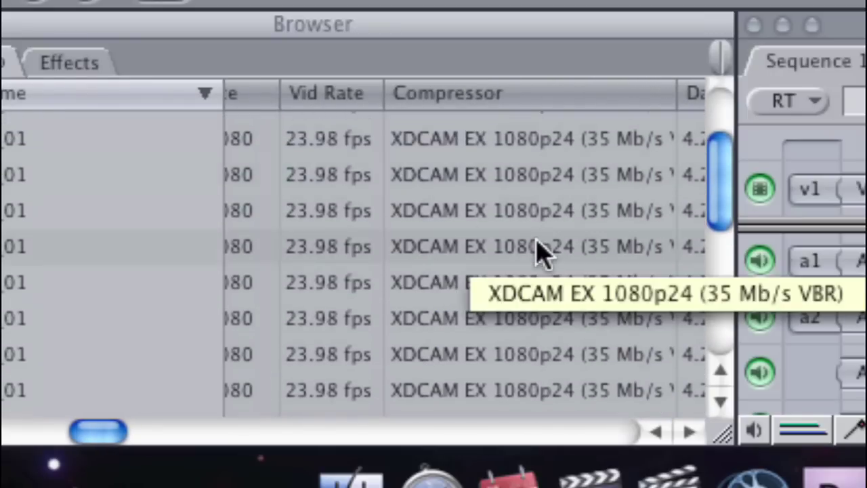
{"action": "scroll", "coordinate": [497, 241], "scroll_direction": "down", "scroll_amount": 6}
{"action": "scroll", "coordinate": [561, 240], "scroll_direction": "up", "scroll_amount": 2}
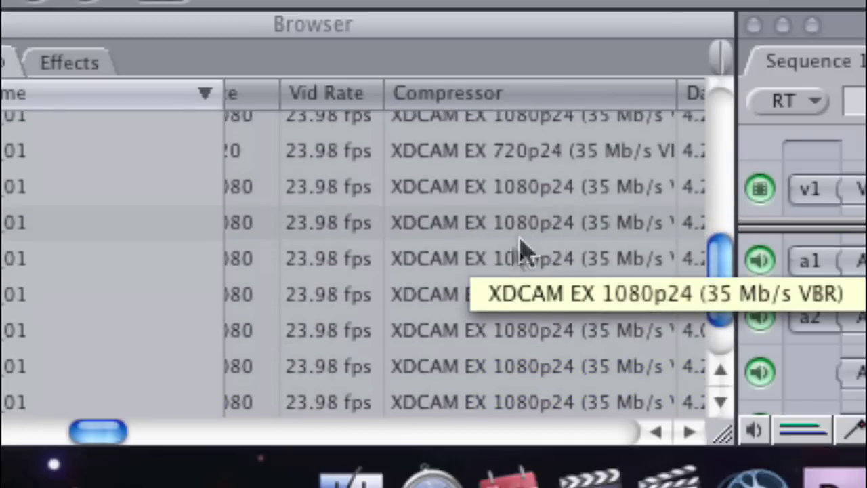
{"action": "scroll", "coordinate": [504, 166], "scroll_direction": "down", "scroll_amount": 3}
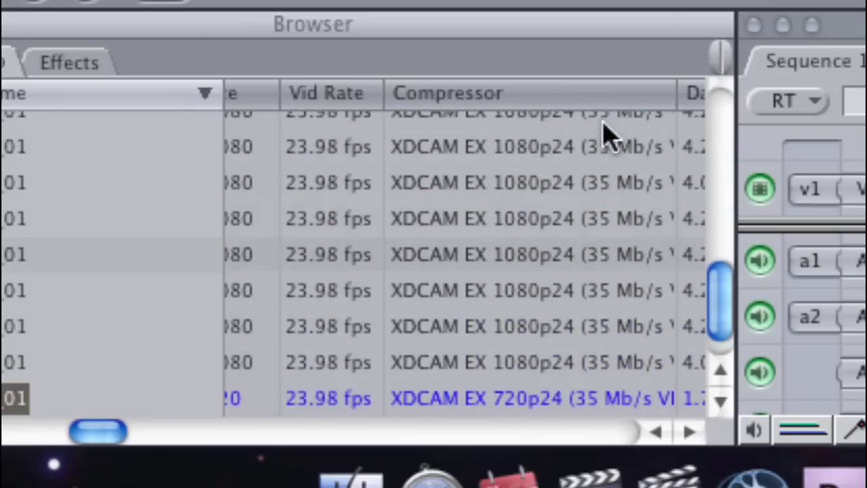
{"action": "scroll", "coordinate": [596, 217], "scroll_direction": "up", "scroll_amount": 8}
{"action": "scroll", "coordinate": [588, 305], "scroll_direction": "down", "scroll_amount": 2}
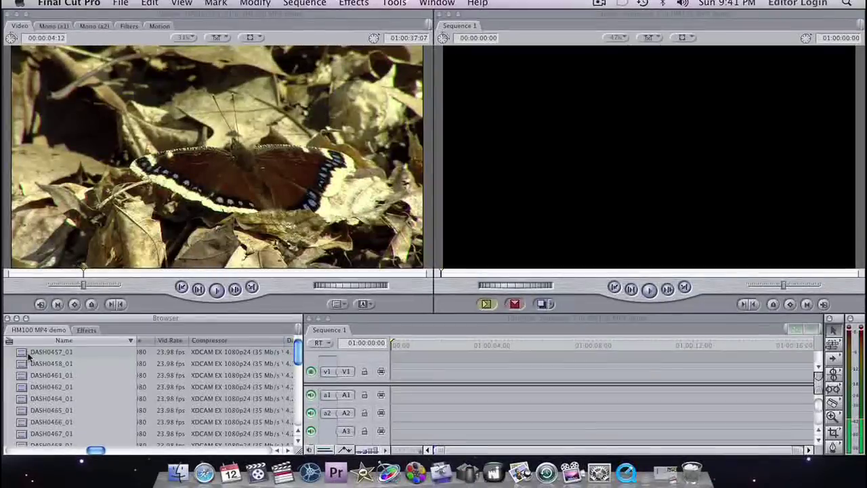
Try dropping DASH0457_01 into Sequence 1, then confirm Auto conform sequence is set to Ask
{"action": "left_click_drag", "start_coordinate": [14, 275], "coordinate": [660, 306]}
{"action": "left_click_drag", "start_coordinate": [422, 370], "coordinate": [403, 370]}
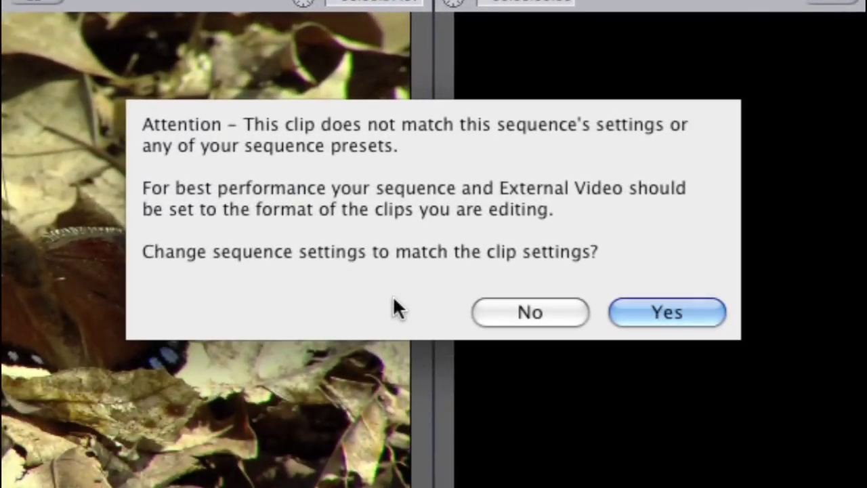
{"action": "key", "text": "Return"}
{"action": "left_click", "coordinate": [112, 6]}
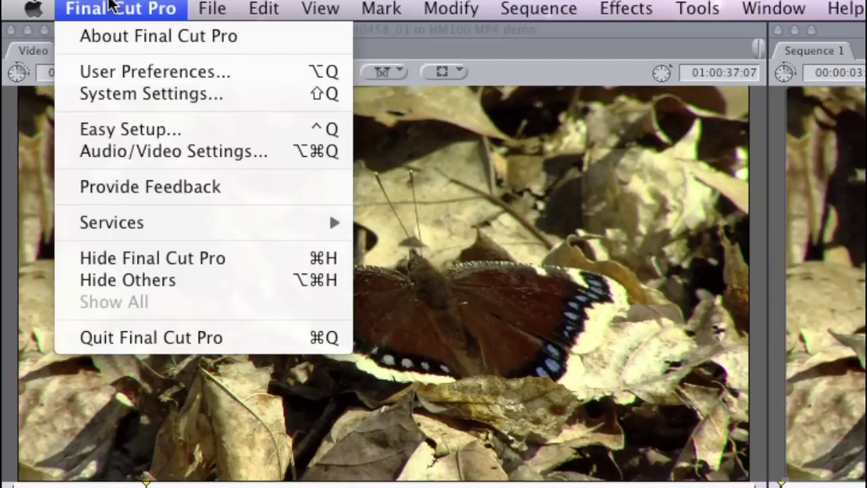
{"action": "left_click", "coordinate": [140, 81]}
{"action": "left_click", "coordinate": [480, 119]}
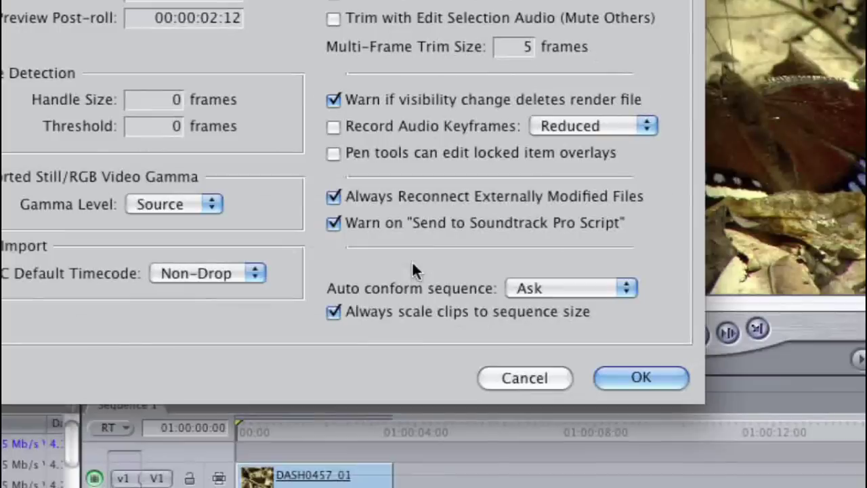
{"action": "left_click", "coordinate": [554, 284]}
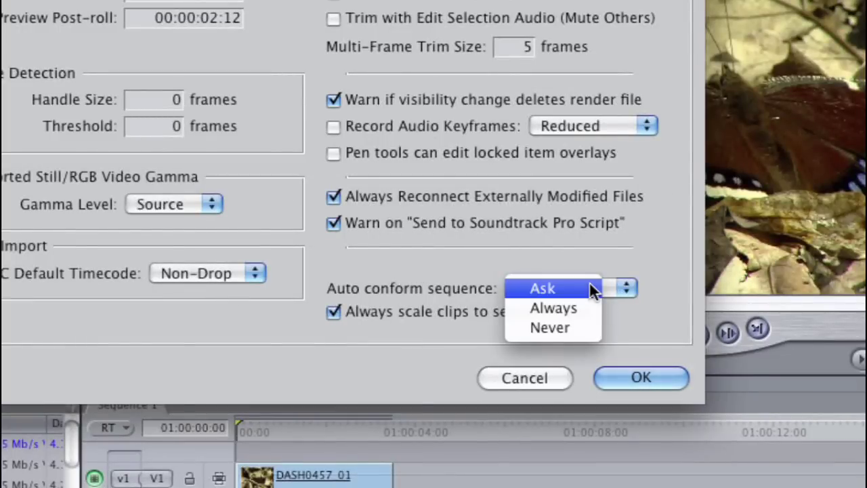
{"action": "left_click", "coordinate": [592, 287]}
{"action": "left_click", "coordinate": [653, 369]}
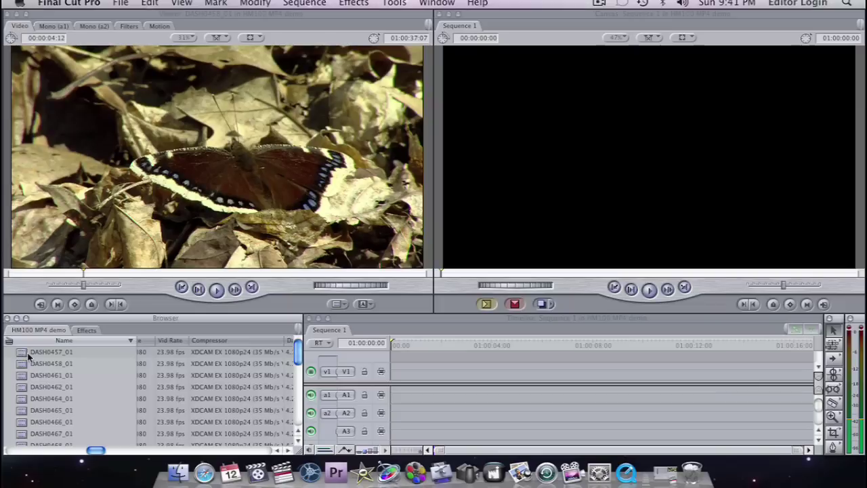
Place the first clip on V1, conform Sequence 1 to its settings, and scrub to 01:00:07:12
{"action": "left_click", "coordinate": [24, 353]}
{"action": "left_click_drag", "start_coordinate": [23, 354], "coordinate": [404, 370]}
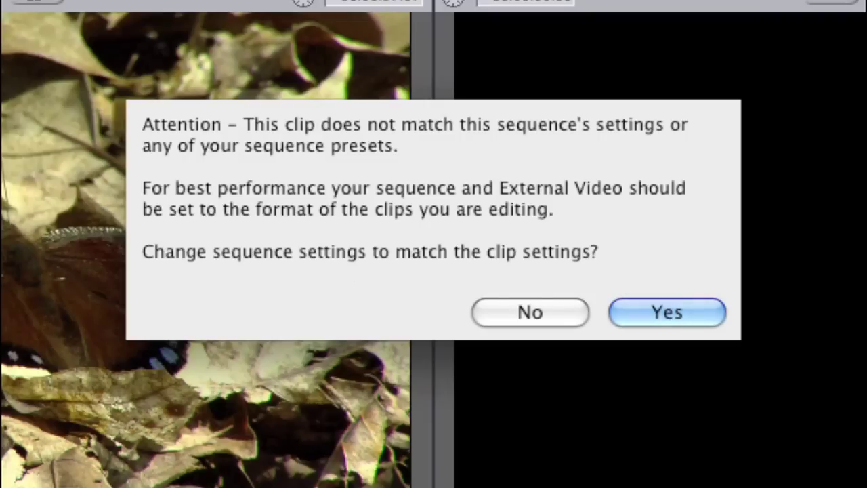
{"action": "left_click", "coordinate": [620, 308]}
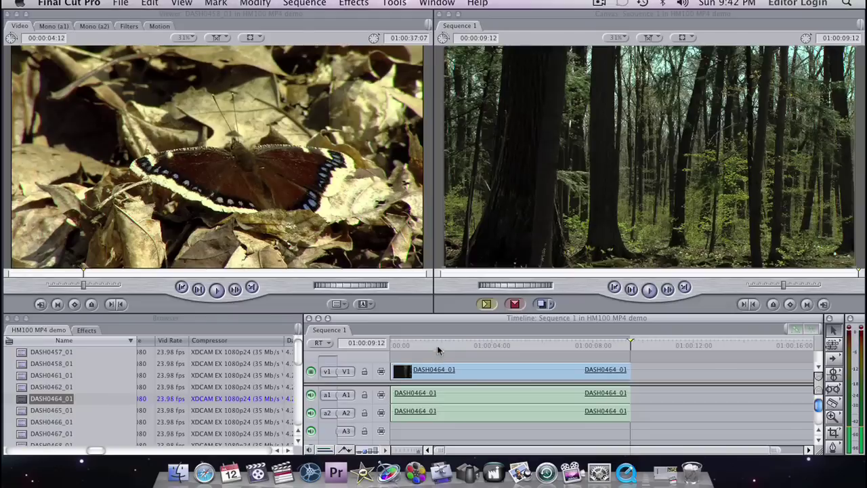
{"action": "left_click", "coordinate": [438, 346]}
{"action": "left_click_drag", "start_coordinate": [480, 350], "coordinate": [580, 342]}
{"action": "key", "text": "ctrl+v"}
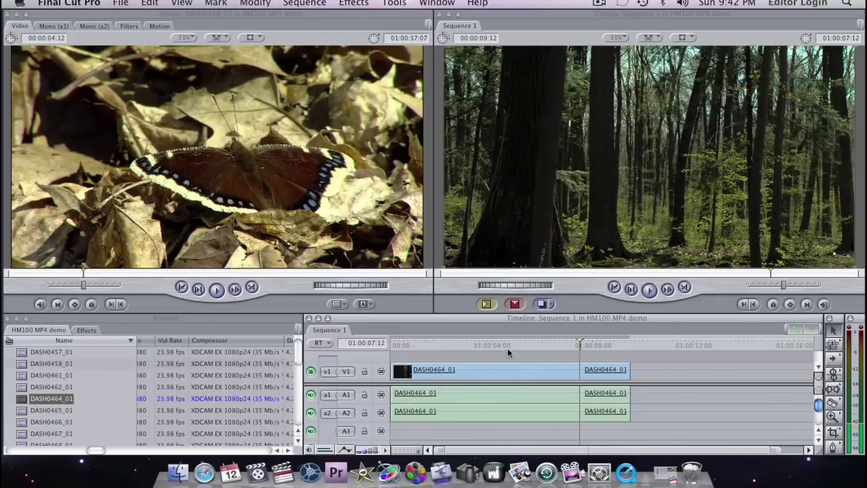
{"action": "mouse_move", "coordinate": [508, 351]}
{"action": "left_mouse_down"}
{"action": "mouse_move", "coordinate": [544, 345]}
{"action": "mouse_move", "coordinate": [521, 345]}
{"action": "left_mouse_up"}
{"action": "scroll", "coordinate": [80, 384], "scroll_direction": "down", "scroll_amount": 1}
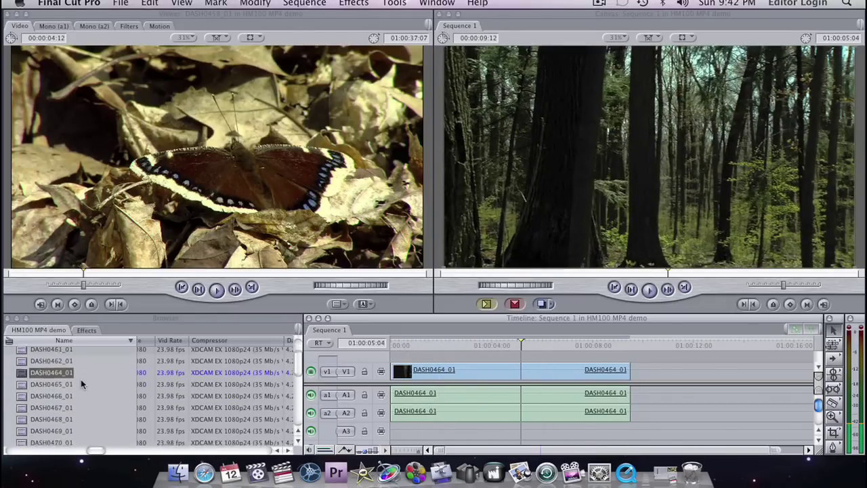
{"action": "scroll", "coordinate": [80, 381], "scroll_direction": "down", "scroll_amount": 5}
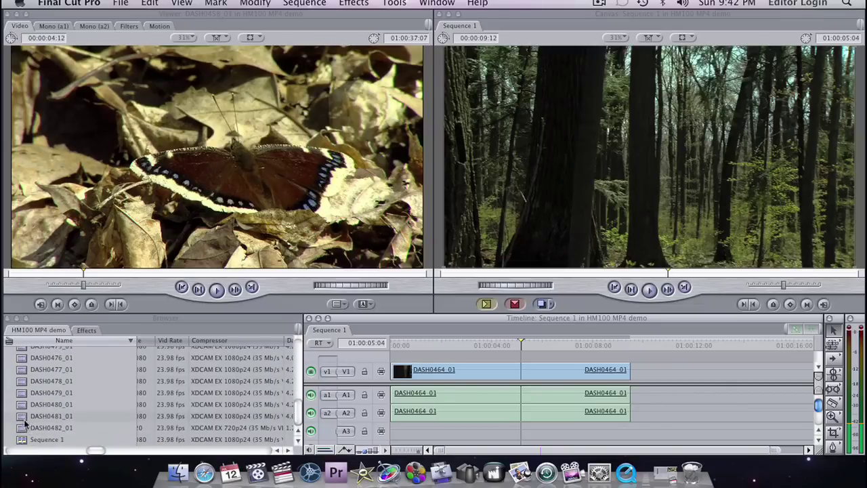
Add all Browser clips to Sequence 1, fit the sequence in view, and play it
{"action": "left_click", "coordinate": [33, 420]}
{"action": "scroll", "coordinate": [37, 420], "scroll_direction": "up", "scroll_amount": 6}
{"action": "key", "text": "super+a"}
{"action": "left_click_drag", "start_coordinate": [21, 356], "coordinate": [635, 345]}
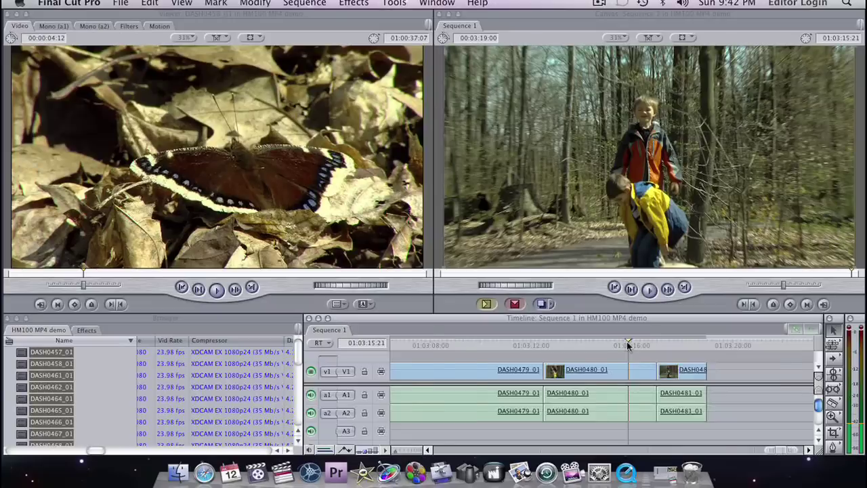
{"action": "key", "text": "shift+z"}
{"action": "left_click_drag", "start_coordinate": [506, 339], "coordinate": [424, 344]}
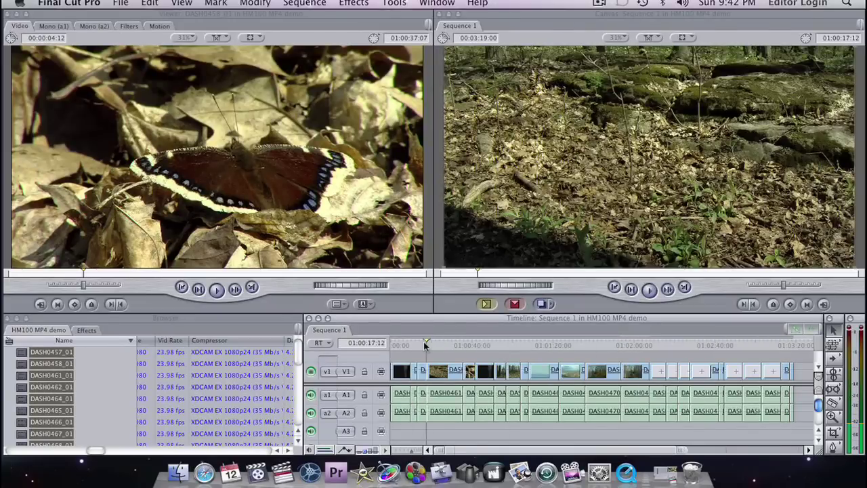
{"action": "key", "text": "space"}
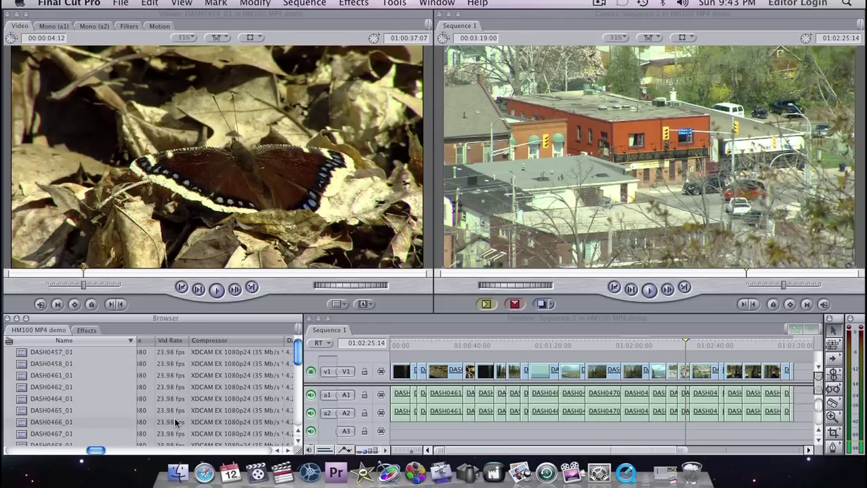
Go to calibratedsoftware.com in Safari and open the MP4-EX Import for OSX product page
{"action": "left_click", "coordinate": [204, 472]}
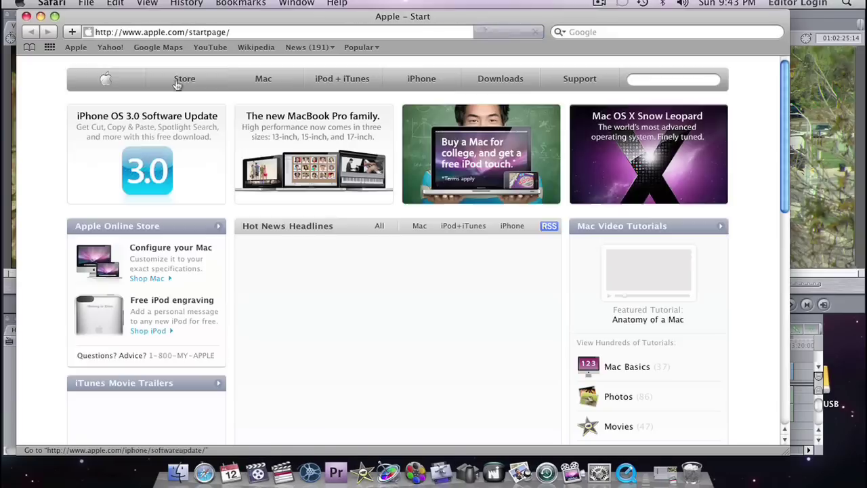
{"action": "left_click", "coordinate": [90, 33]}
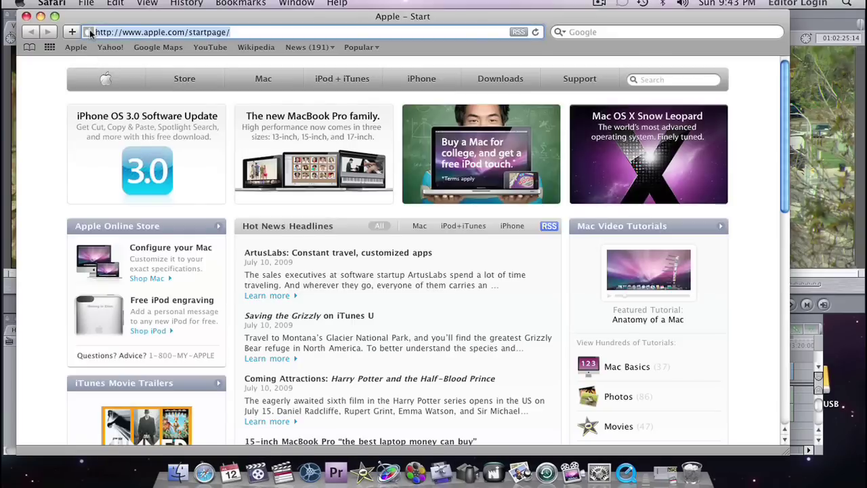
{"action": "type", "text": "calibratedso"}
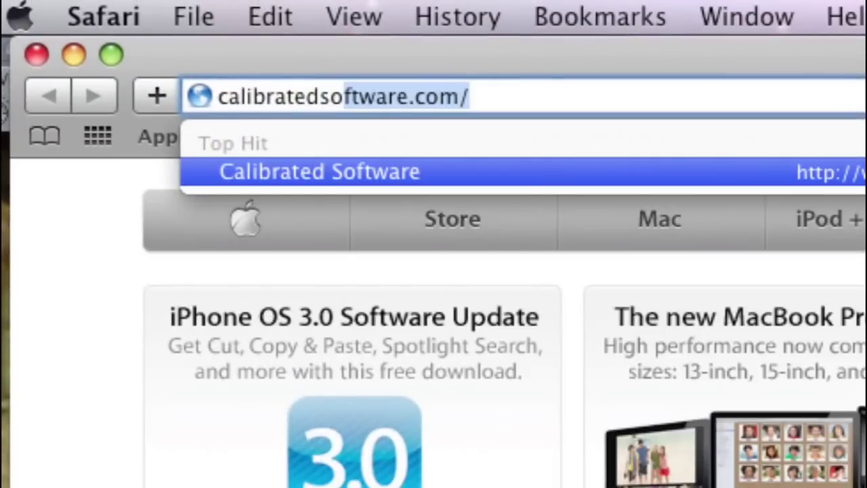
{"action": "key", "text": "Return"}
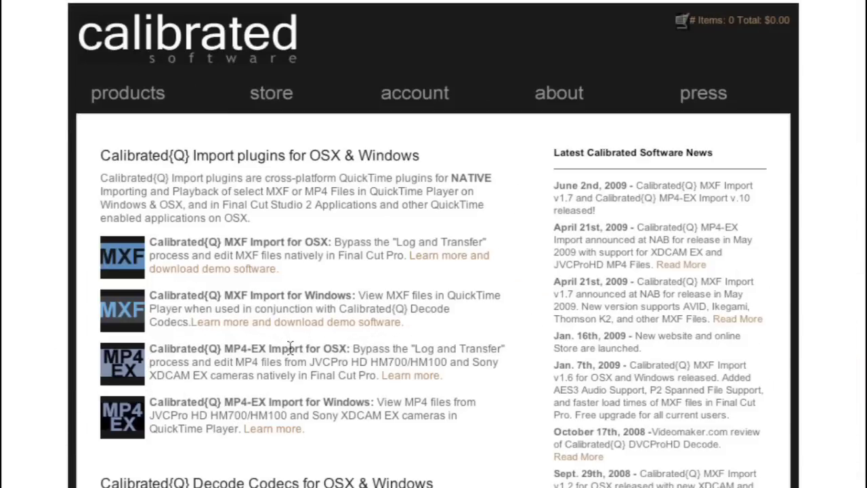
{"action": "left_click", "coordinate": [406, 376]}
{"action": "scroll", "coordinate": [76, 307], "scroll_direction": "down", "scroll_amount": 3}
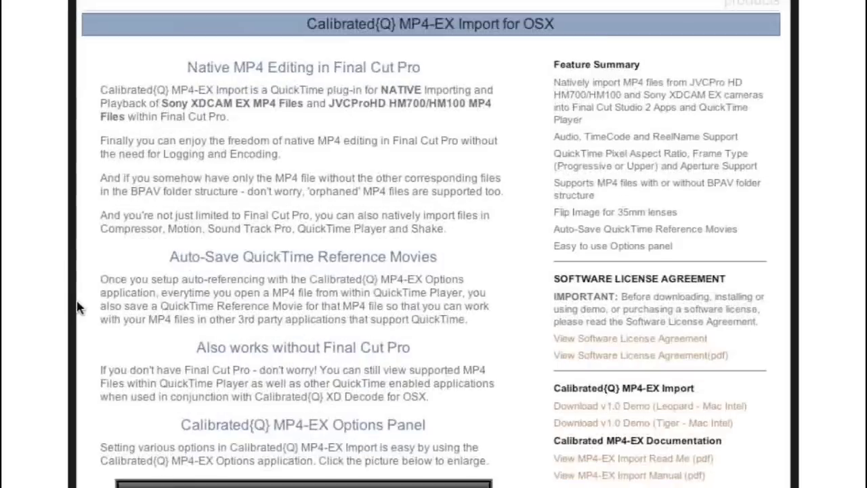
{"action": "scroll", "coordinate": [77, 307], "scroll_direction": "down", "scroll_amount": 10}
{"action": "scroll", "coordinate": [77, 310], "scroll_direction": "up", "scroll_amount": 5}
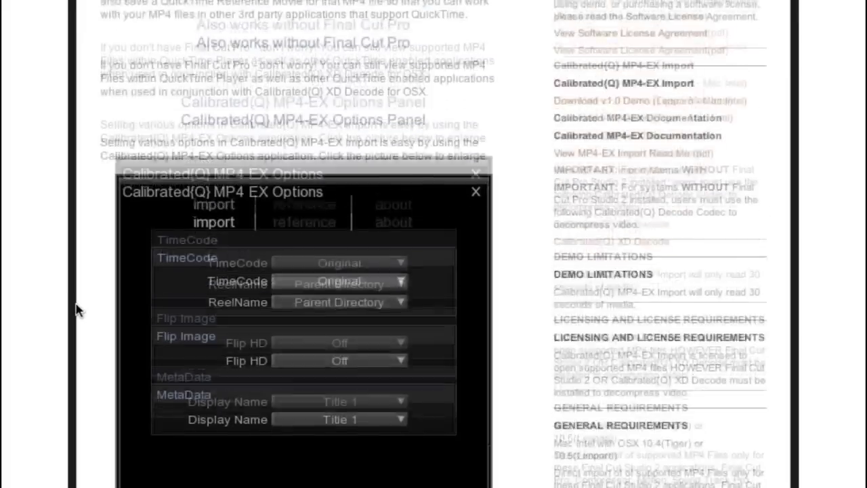
{"action": "scroll", "coordinate": [77, 310], "scroll_direction": "up", "scroll_amount": 5}
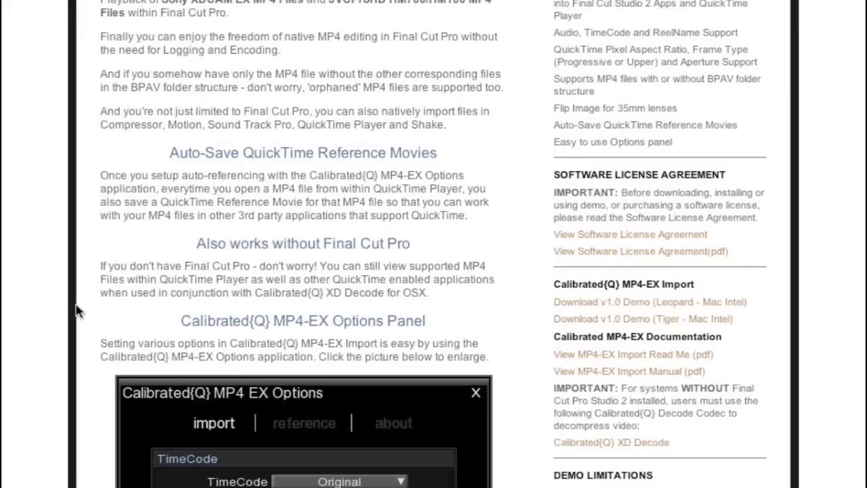
{"action": "scroll", "coordinate": [77, 310], "scroll_direction": "down", "scroll_amount": 2}
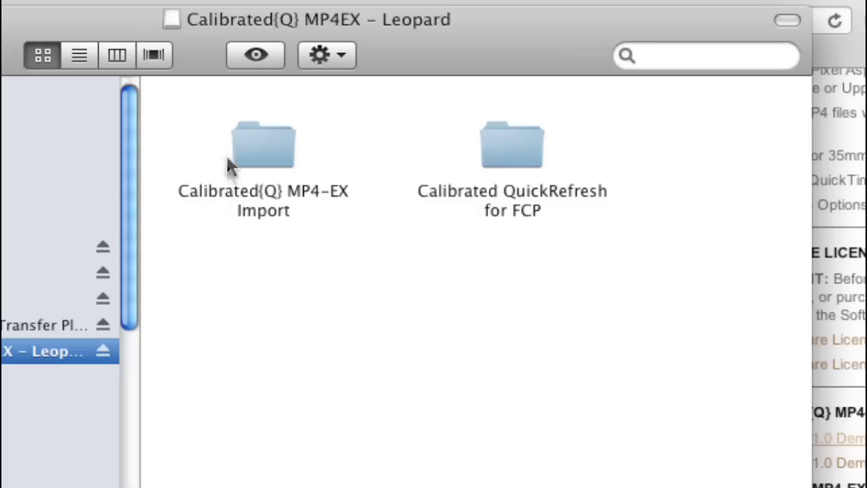
Run the MP4-EX Leopard installer from the Calibrated{Q} MP4-EX Import folder until it succeeds
{"action": "double_click", "coordinate": [261, 146]}
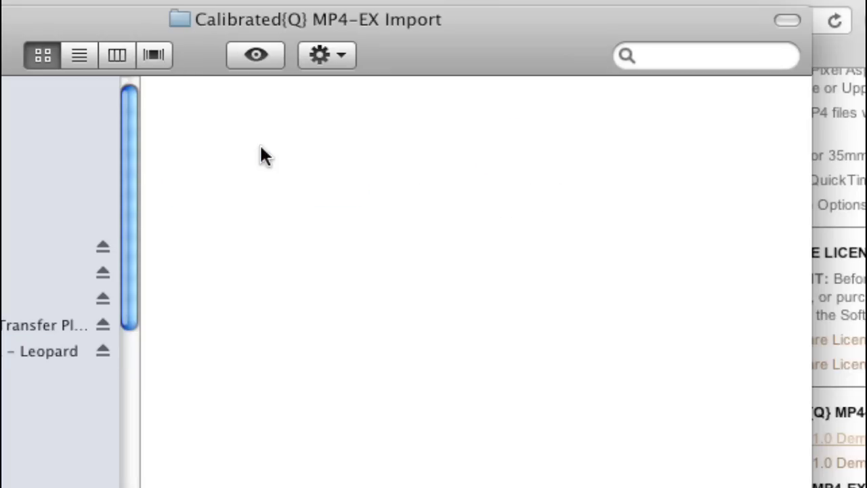
{"action": "double_click", "coordinate": [267, 112]}
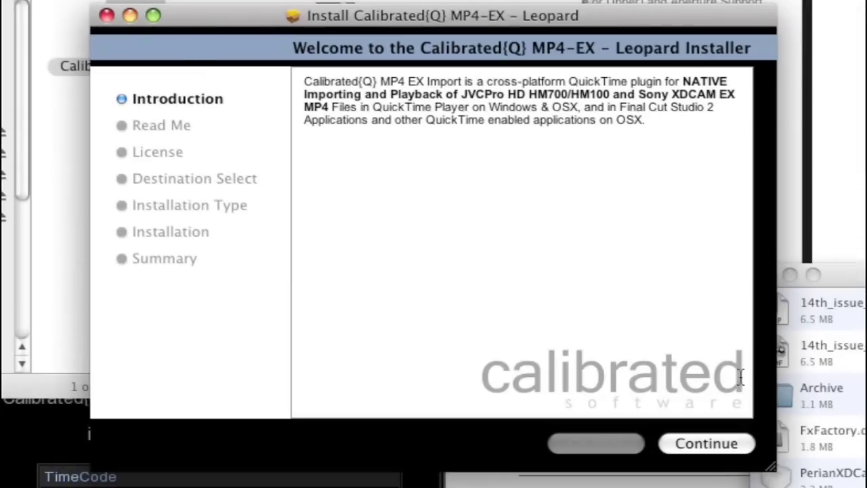
{"action": "left_click", "coordinate": [708, 443]}
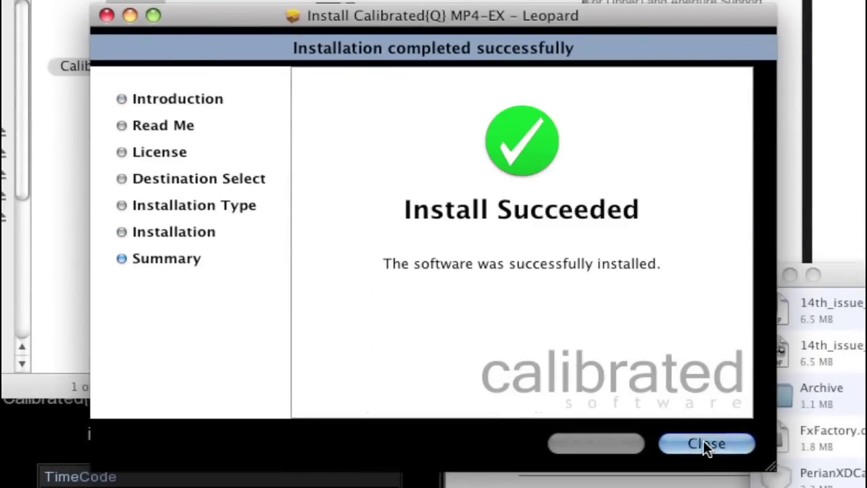
{"action": "left_click", "coordinate": [704, 443]}
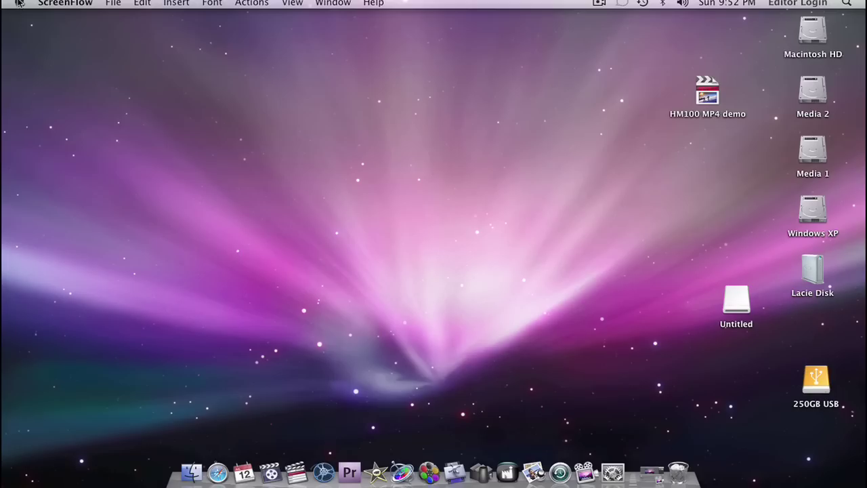
{"action": "left_click", "coordinate": [19, 3]}
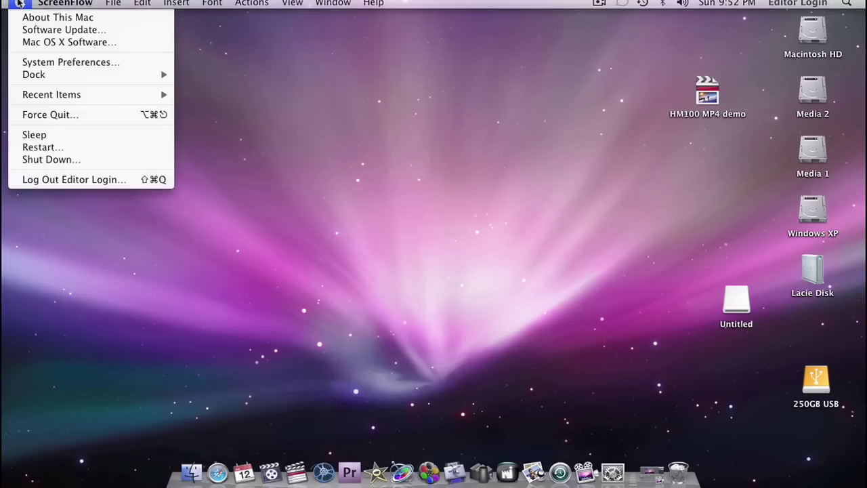
Restart the Mac and browse the Untitled card to its BPAV > CLPR folder
{"action": "left_click", "coordinate": [105, 150]}
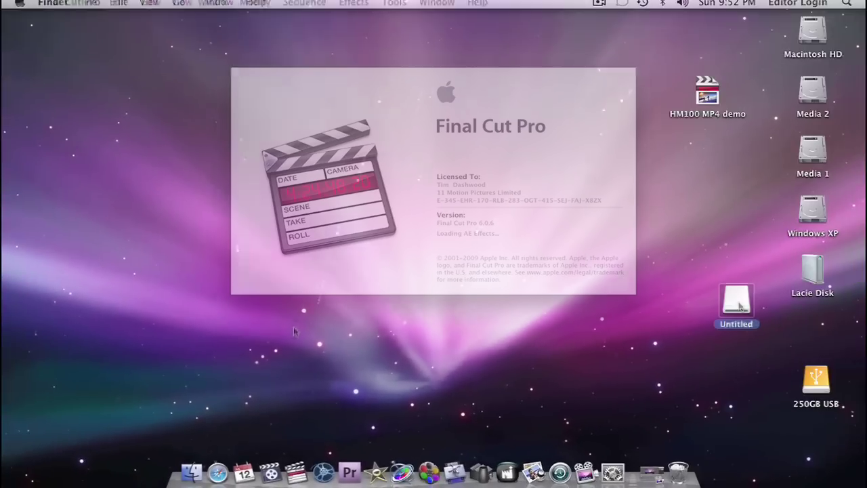
{"action": "double_click", "coordinate": [736, 302]}
{"action": "left_click_drag", "start_coordinate": [373, 55], "coordinate": [269, 64]}
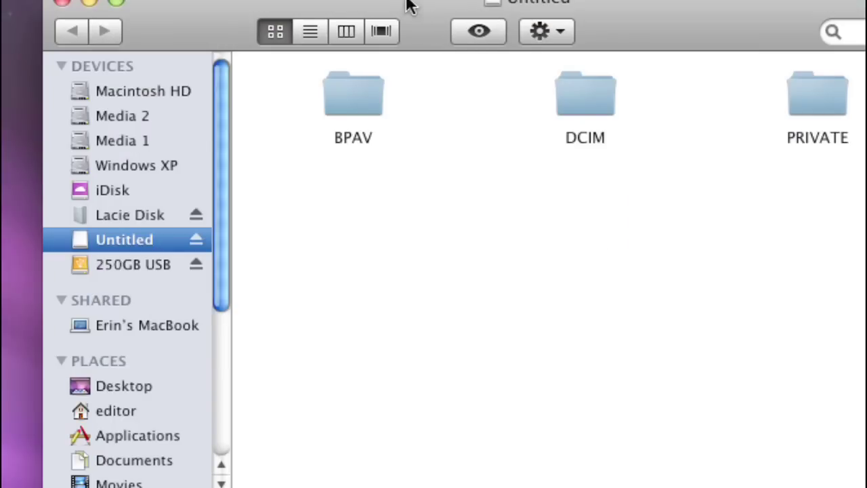
{"action": "double_click", "coordinate": [144, 105]}
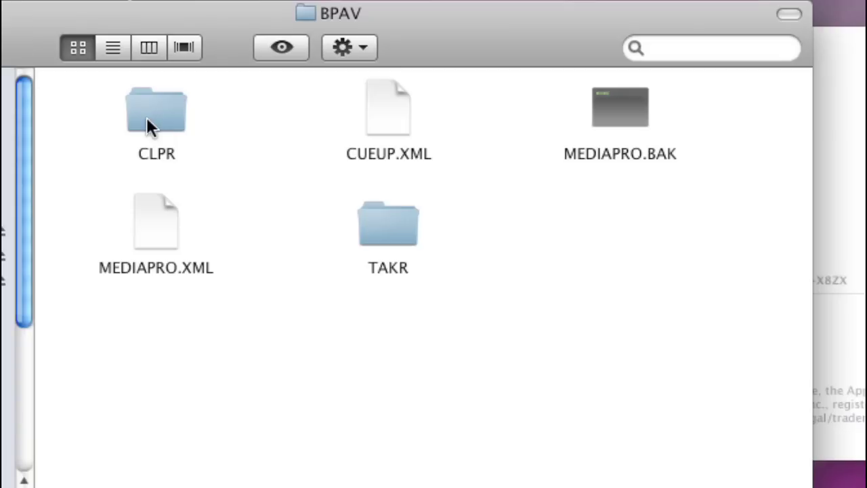
{"action": "double_click", "coordinate": [146, 119]}
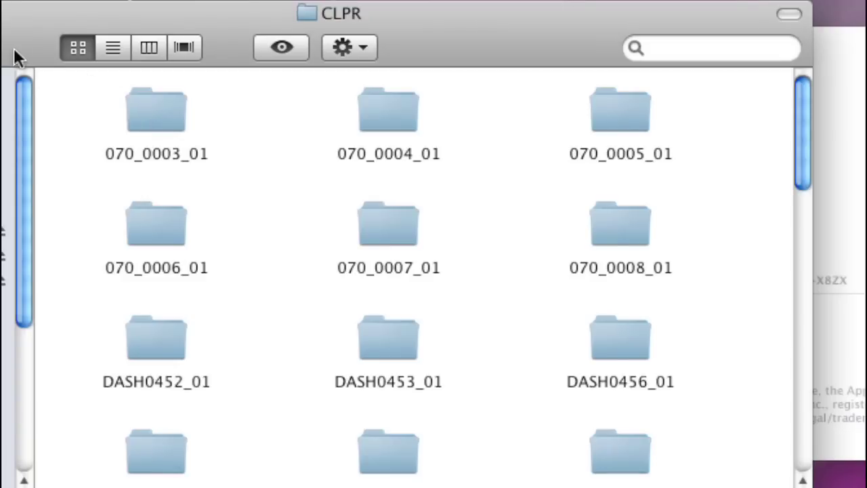
In list view, open the 070_0003_01 clip folder and play its MP4 file
{"action": "left_click", "coordinate": [112, 47]}
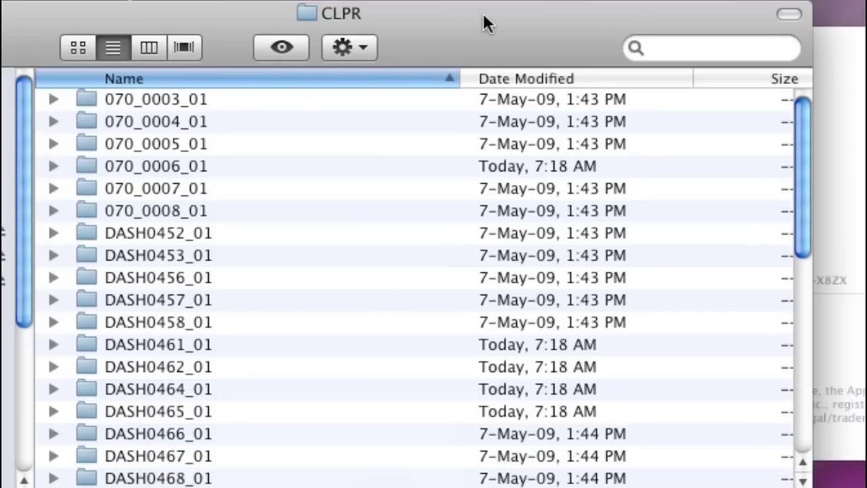
{"action": "double_click", "coordinate": [89, 101]}
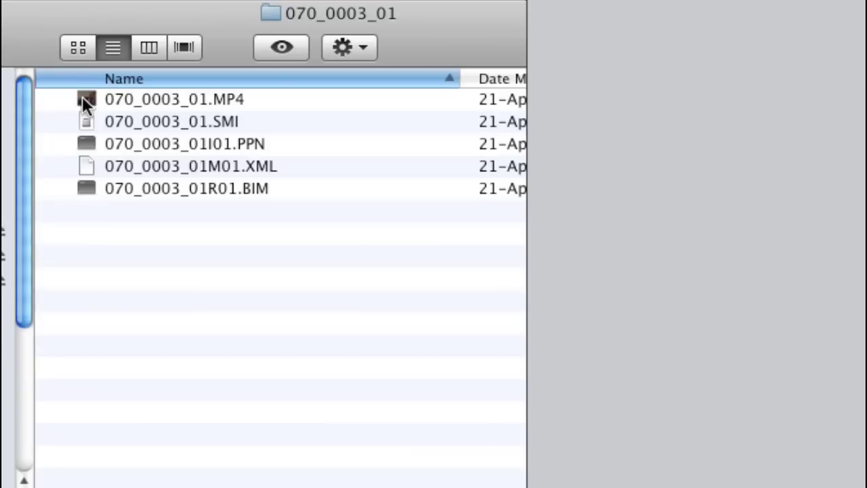
{"action": "left_click", "coordinate": [82, 98]}
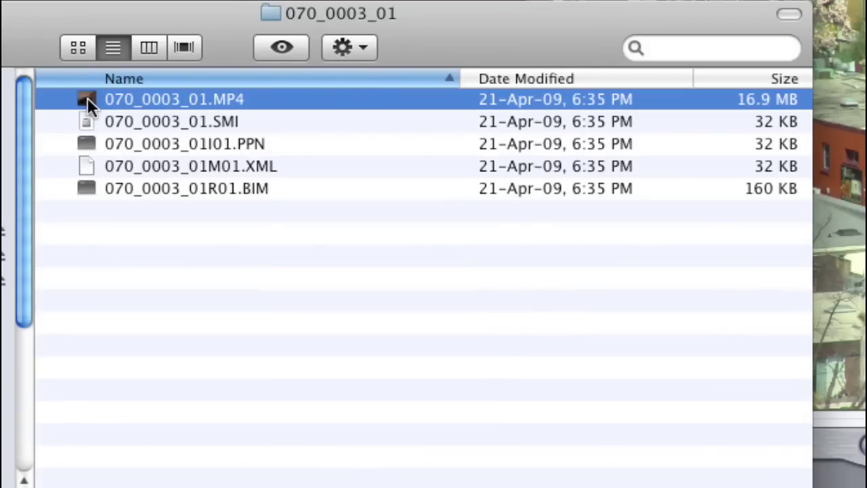
{"action": "double_click", "coordinate": [88, 99]}
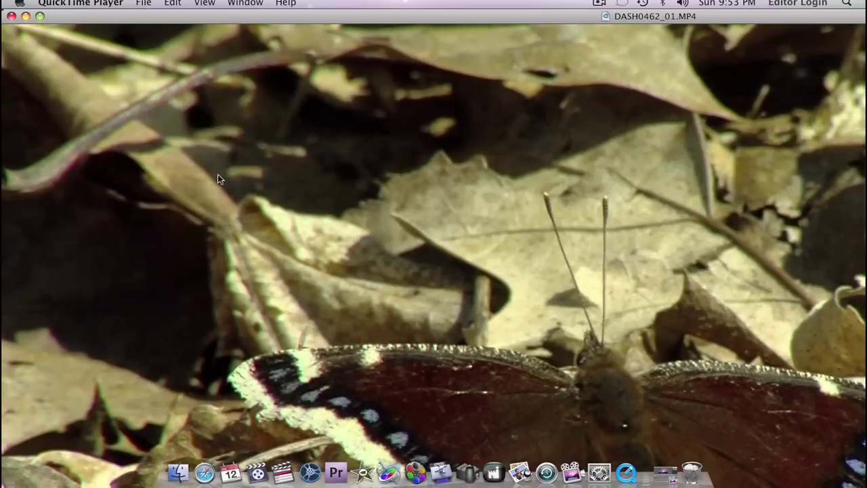
Exit full screen and close the DASH0462_01.MP4 QuickTime window
{"action": "key", "text": "super+3"}
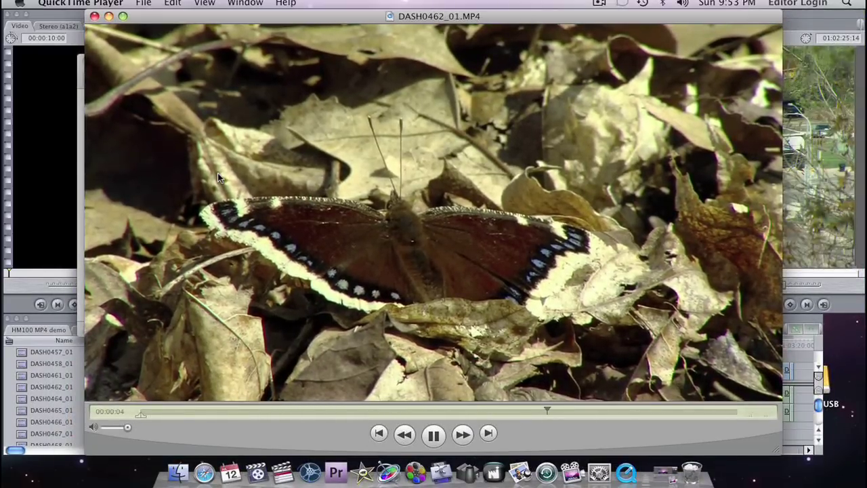
{"action": "left_click", "coordinate": [94, 17]}
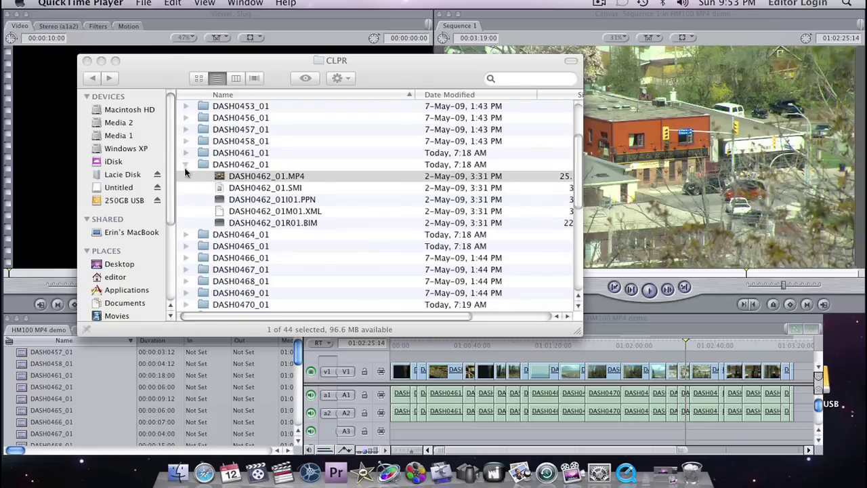
Drag DASH0462_01.MP4 from Finder into the FCP Browser and turn off media performance warnings
{"action": "left_click", "coordinate": [220, 177]}
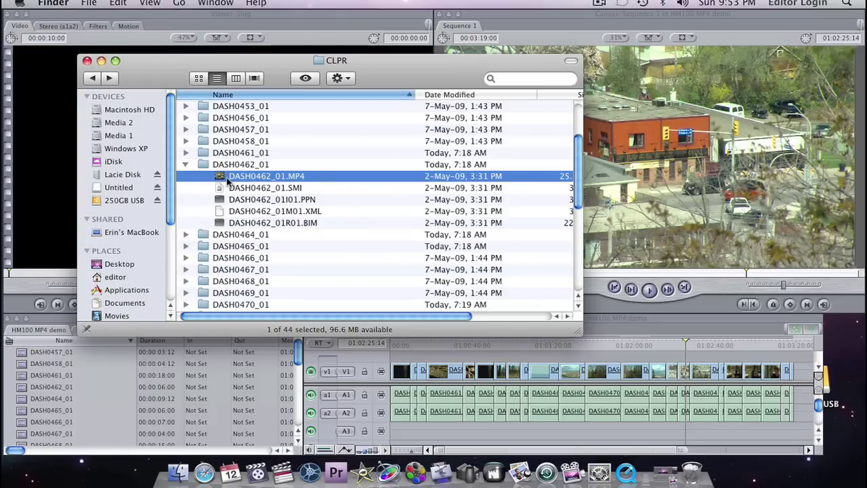
{"action": "left_click_drag", "start_coordinate": [228, 178], "coordinate": [81, 367]}
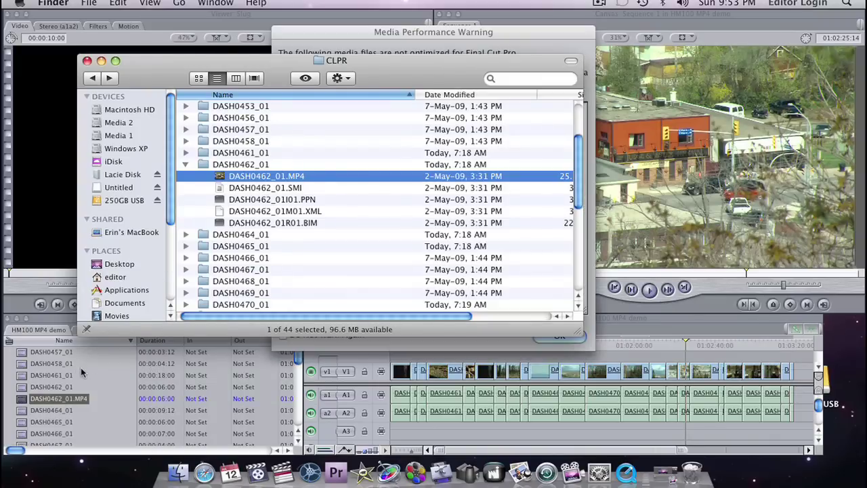
{"action": "left_click", "coordinate": [20, 403]}
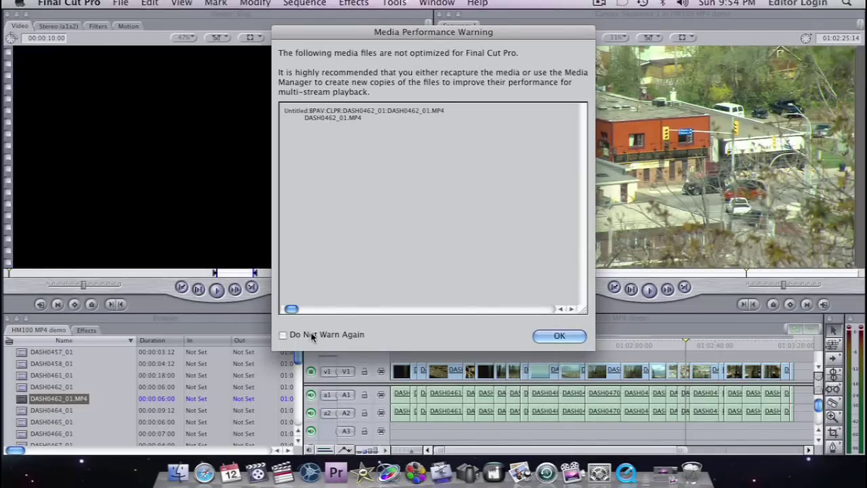
{"action": "left_click", "coordinate": [307, 334]}
Load DASH0462_01.MP4 in the Viewer and check its 1920 x 1080, 23.98 fps XDCAM EX properties
{"action": "left_click", "coordinate": [558, 335]}
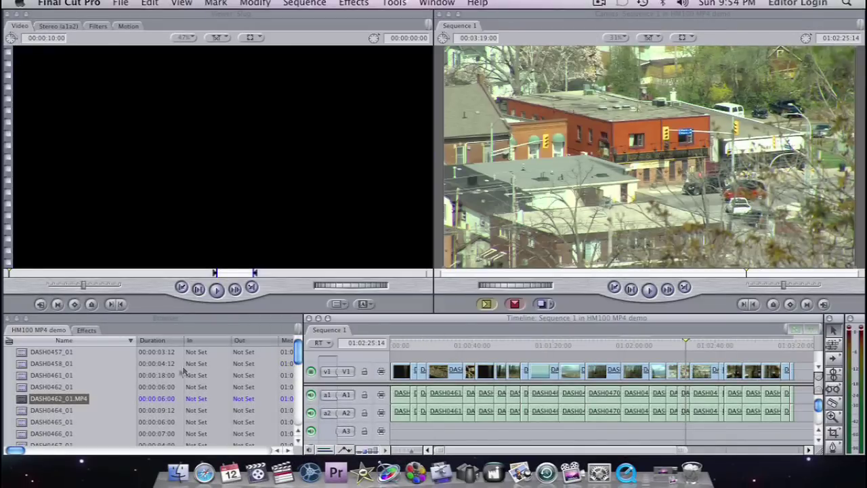
{"action": "double_click", "coordinate": [20, 401]}
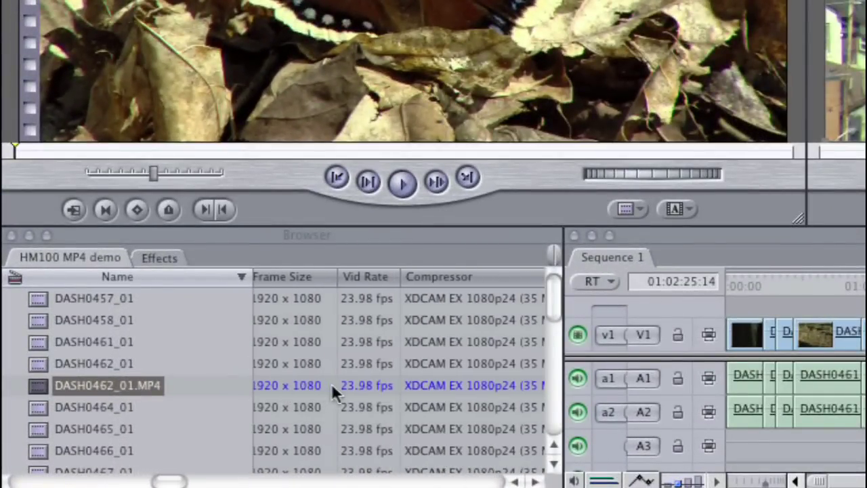
{"action": "scroll", "coordinate": [332, 388], "scroll_direction": "right", "scroll_amount": 6}
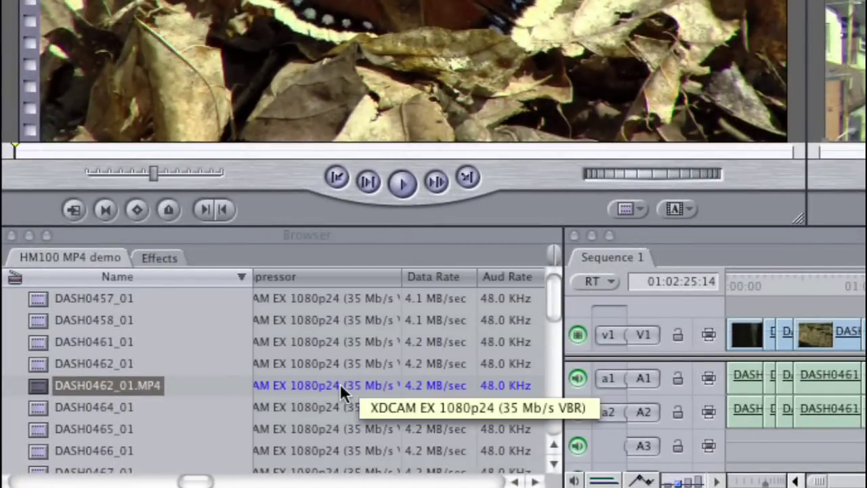
{"action": "scroll", "coordinate": [331, 378], "scroll_direction": "left", "scroll_amount": 4}
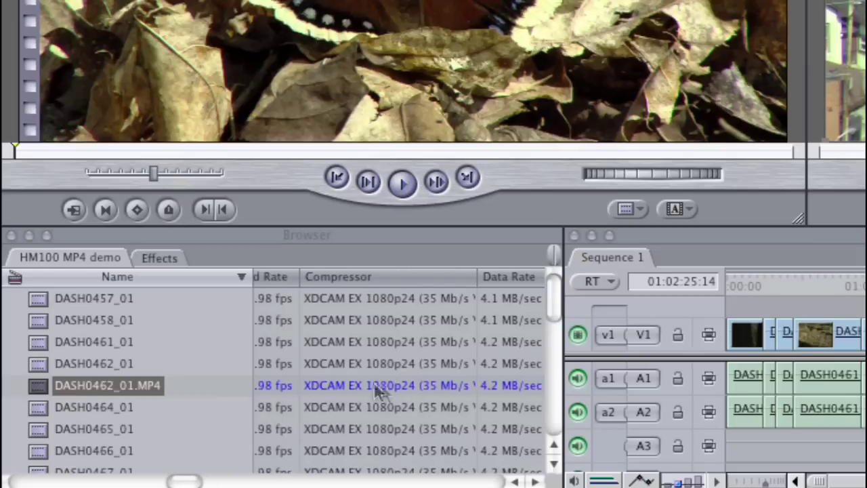
{"action": "scroll", "coordinate": [431, 382], "scroll_direction": "right", "scroll_amount": 5}
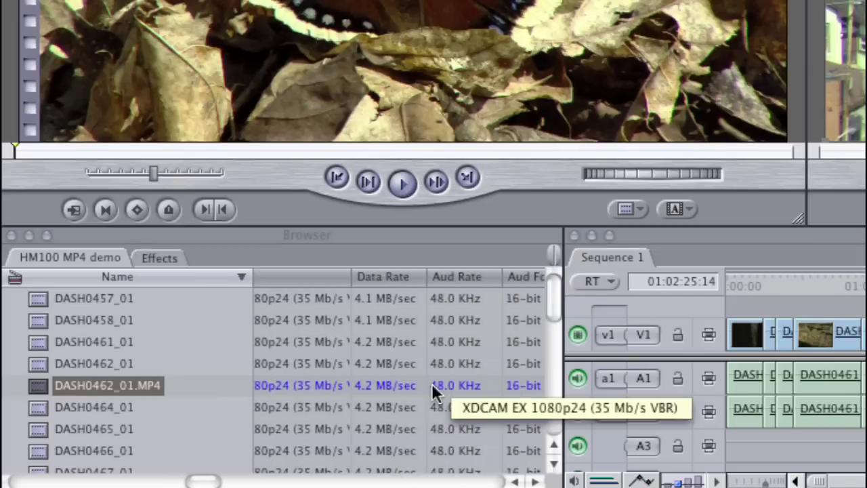
{"action": "scroll", "coordinate": [343, 384], "scroll_direction": "left", "scroll_amount": 1}
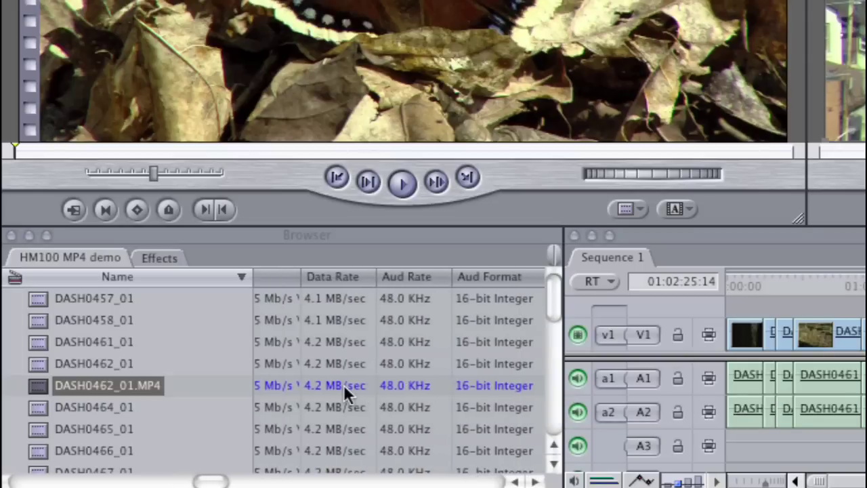
{"action": "scroll", "coordinate": [344, 384], "scroll_direction": "right", "scroll_amount": 3}
{"action": "scroll", "coordinate": [346, 384], "scroll_direction": "right", "scroll_amount": 2}
{"action": "scroll", "coordinate": [348, 384], "scroll_direction": "left", "scroll_amount": 3}
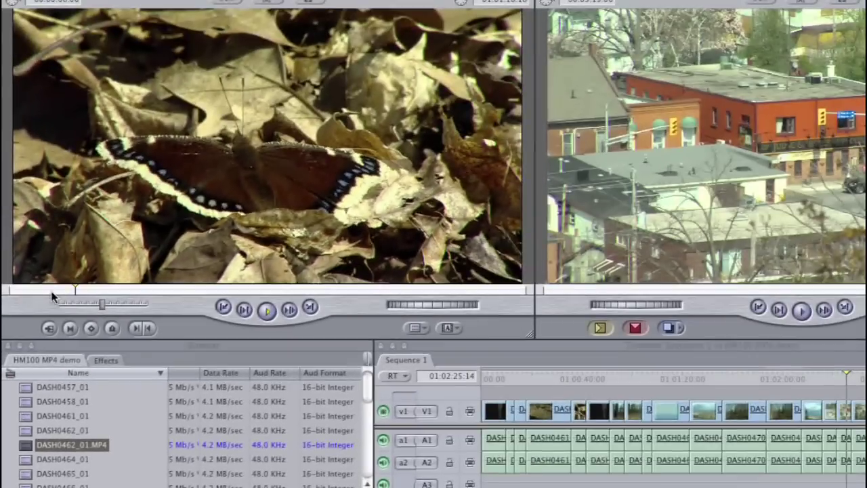
Play the transcoded DASH0462_01 clip, then load the native DASH0462_01.MP4 to compare
{"action": "double_click", "coordinate": [26, 431]}
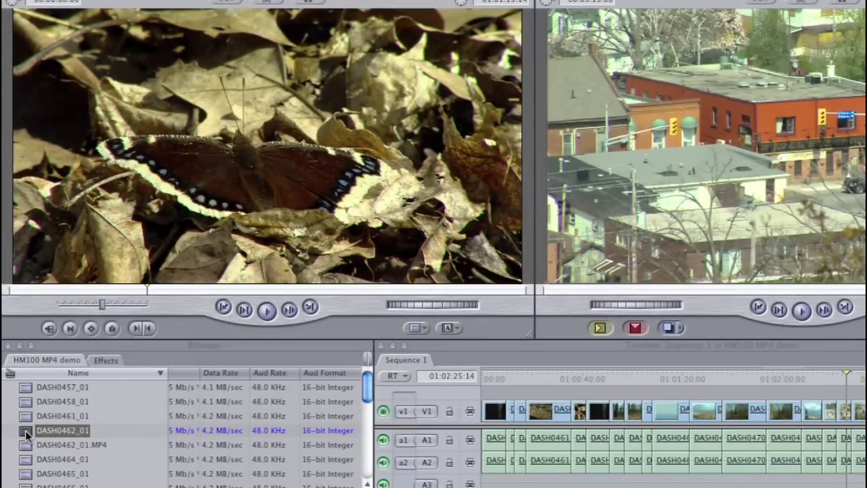
{"action": "key", "text": "space"}
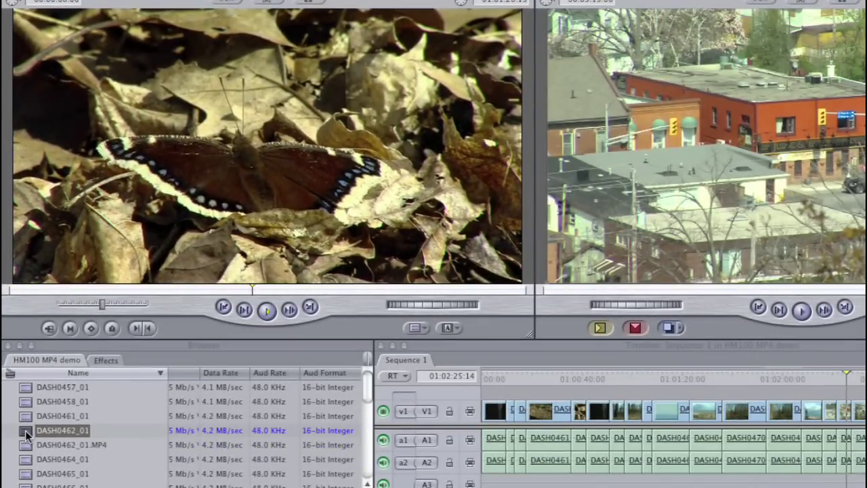
{"action": "key", "text": "space"}
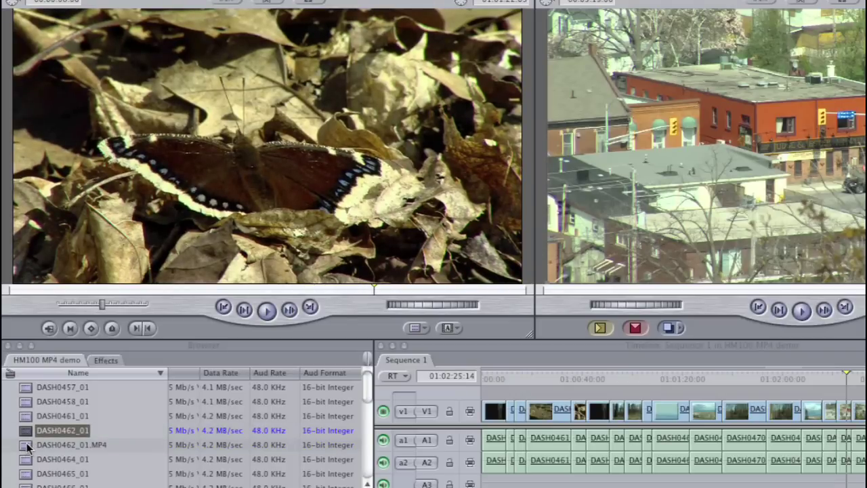
{"action": "double_click", "coordinate": [28, 446]}
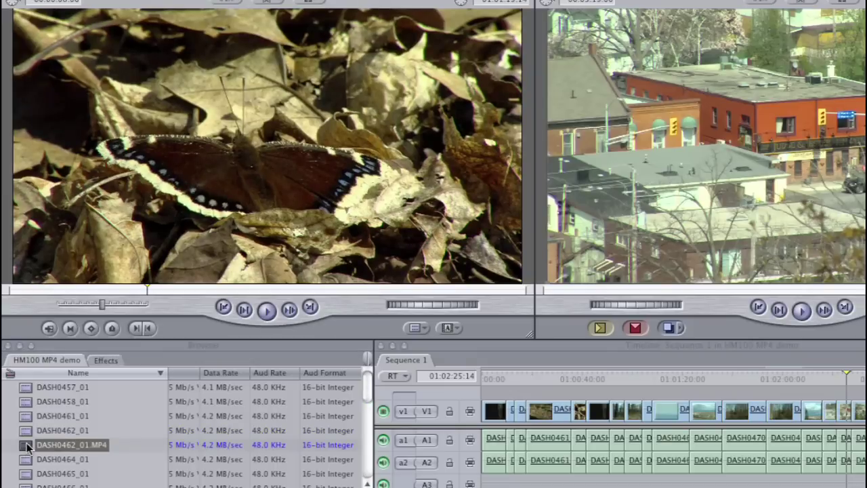
{"action": "key", "text": "space"}
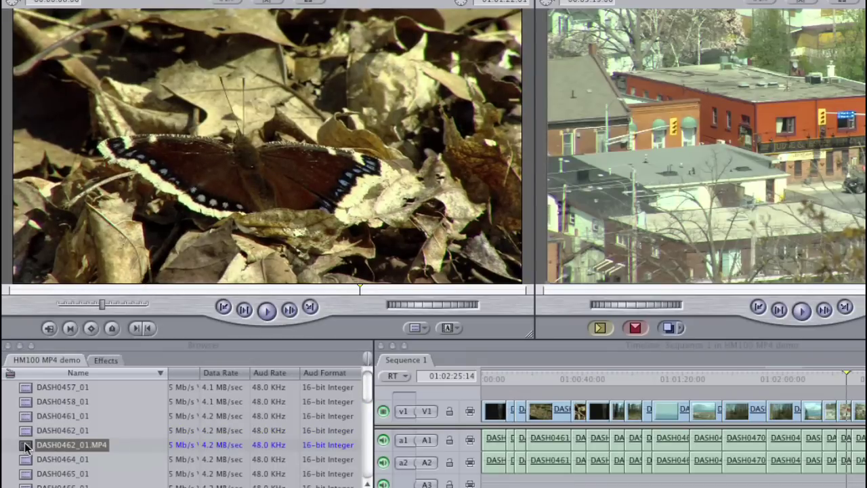